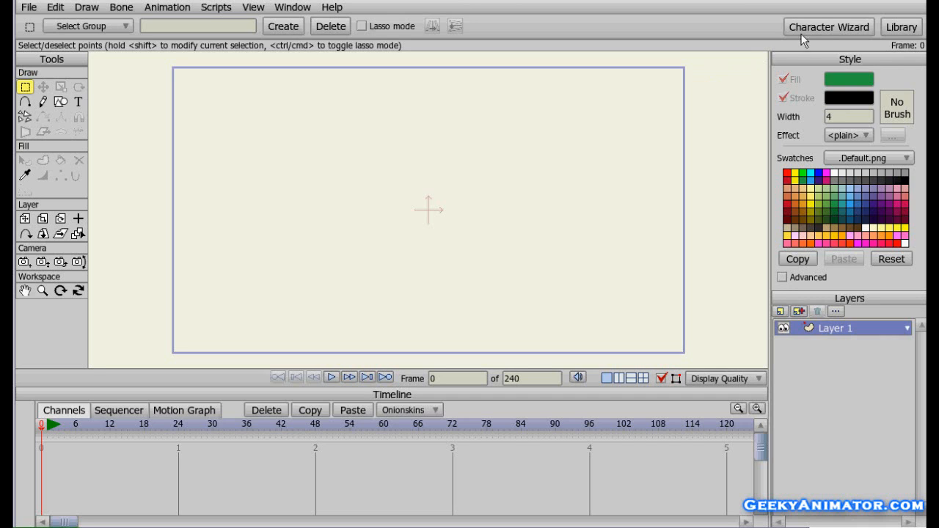
- Open the Character Wizard and reshape the man: reduce height, torso height, arm length and arm width slightly, and increase leg length and head height
click(830, 32)
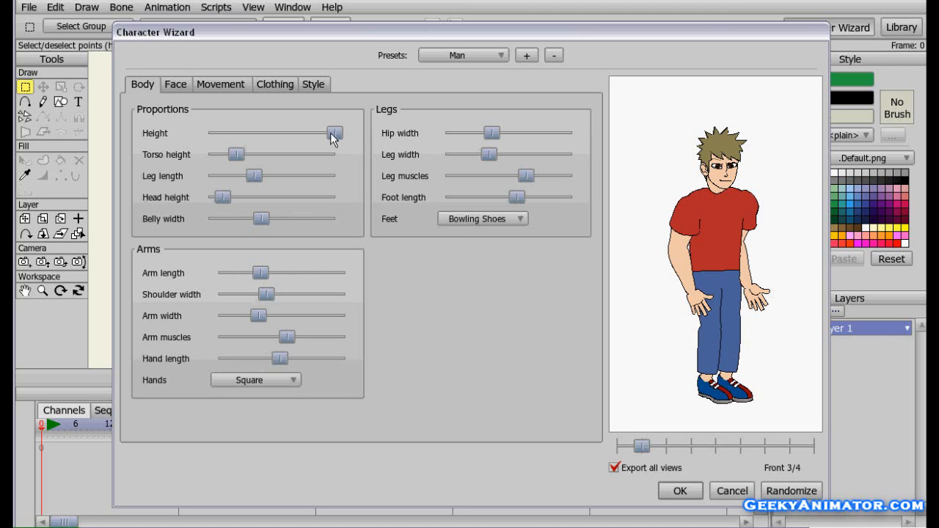
drag(335, 134, 293, 131)
mouse_move(255, 177)
mouse_down()
mouse_move(287, 174)
mouse_move(272, 174)
mouse_up()
drag(217, 194, 213, 195)
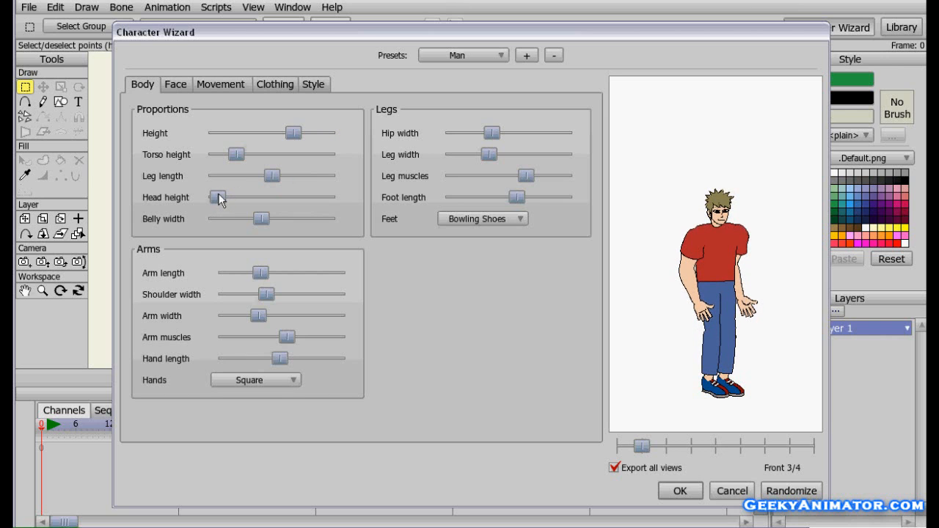
mouse_move(238, 155)
mouse_down()
mouse_move(250, 155)
mouse_move(230, 159)
mouse_up()
drag(217, 197, 242, 200)
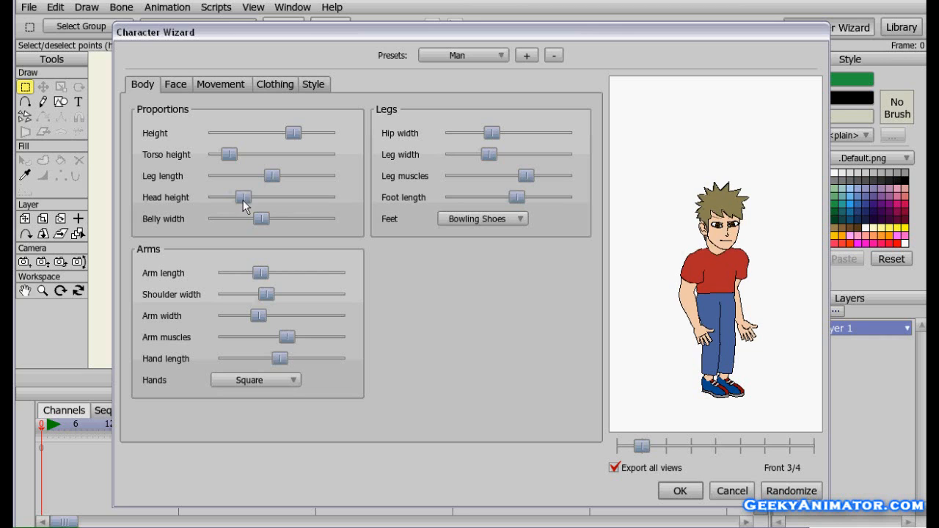
drag(258, 272, 257, 279)
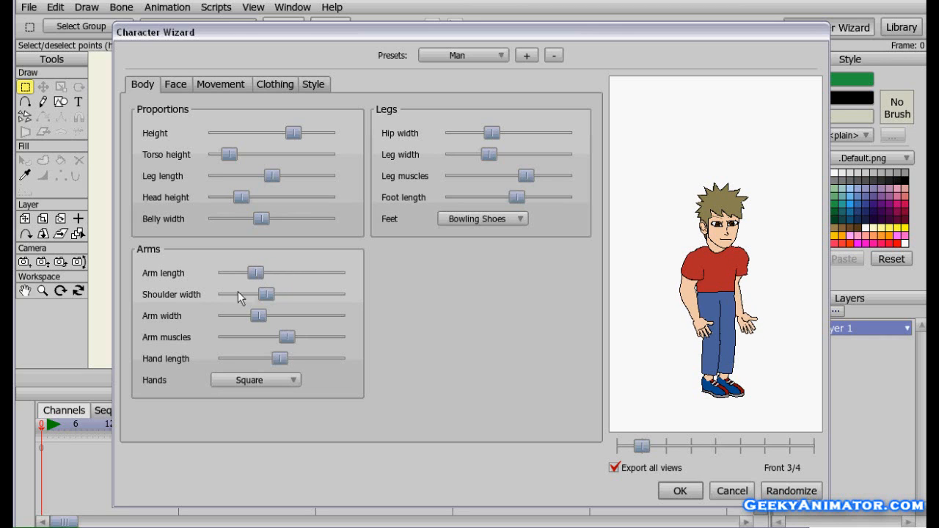
mouse_move(256, 312)
mouse_down()
mouse_move(247, 312)
mouse_move(256, 317)
mouse_up()
- Try Male Sandals on the character's feet, but settle on Bare
click(500, 218)
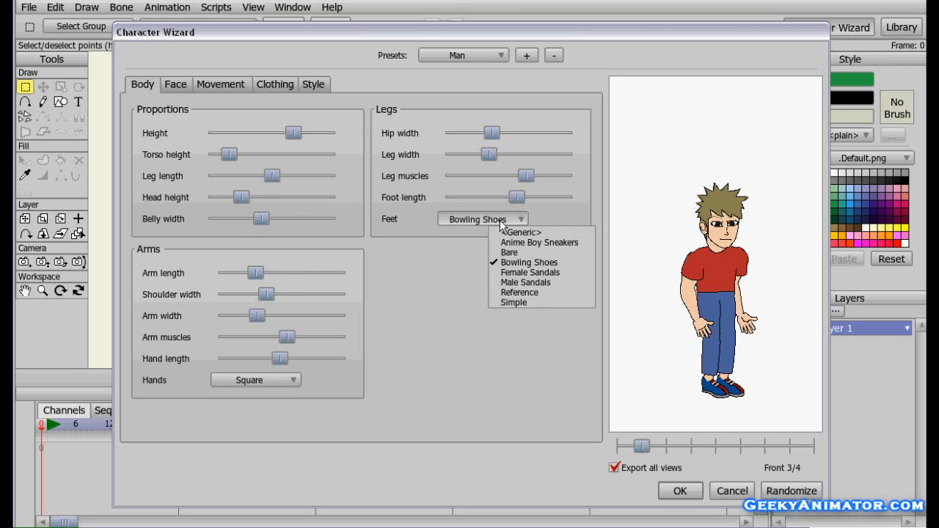
click(518, 284)
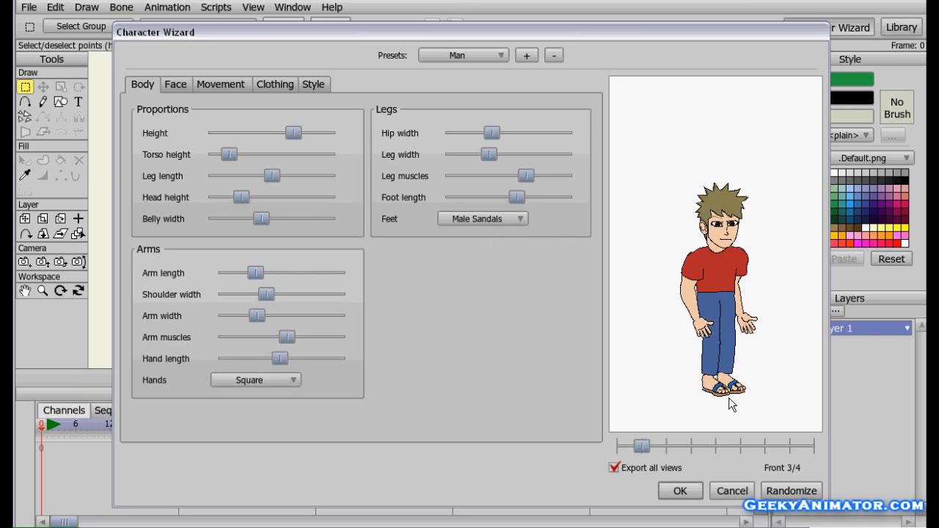
click(474, 222)
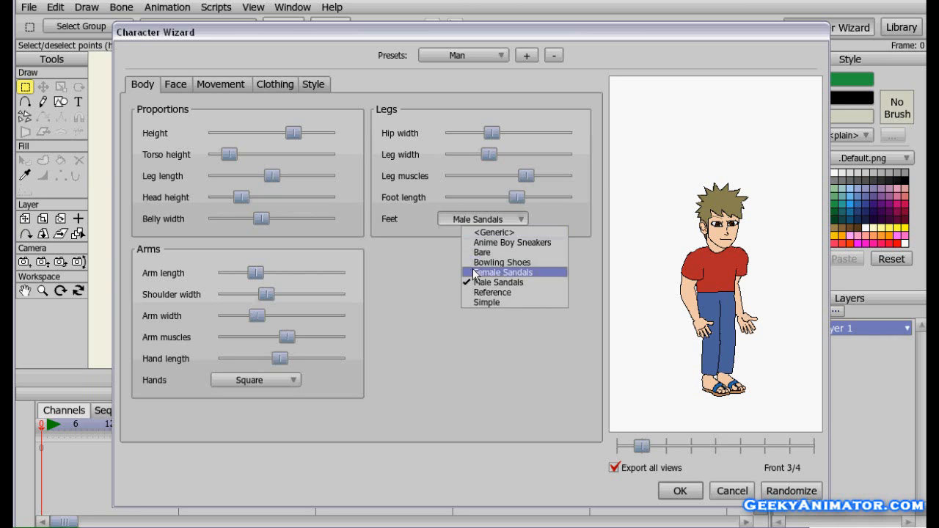
click(499, 253)
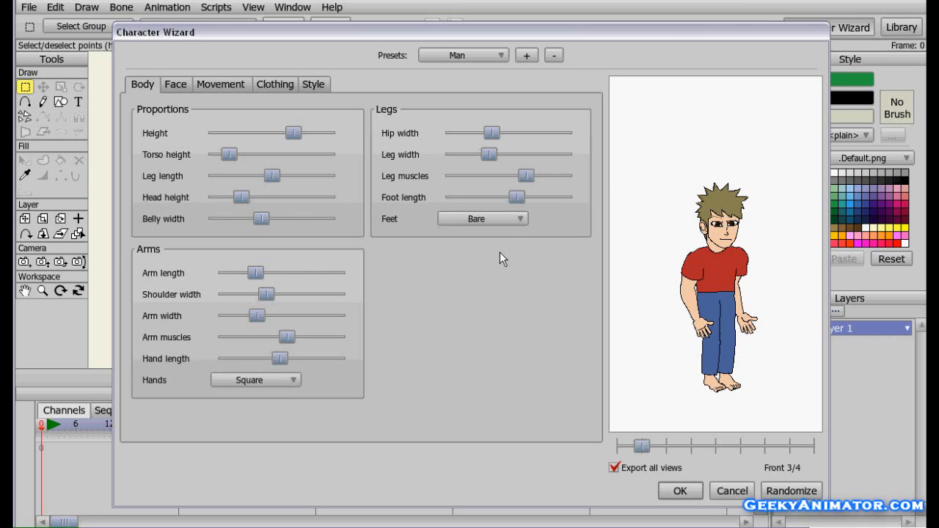
- Recolour the character's pants bright red, hex BC0A0F
click(281, 84)
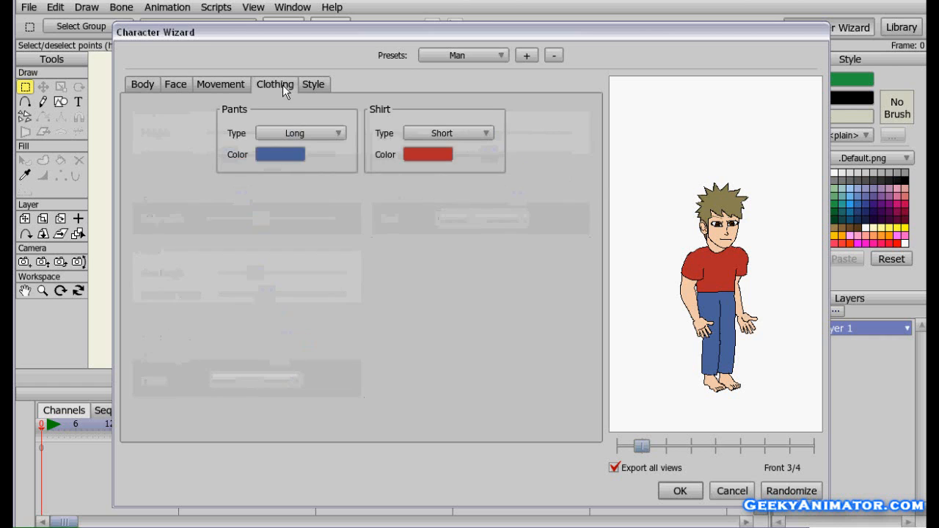
click(268, 156)
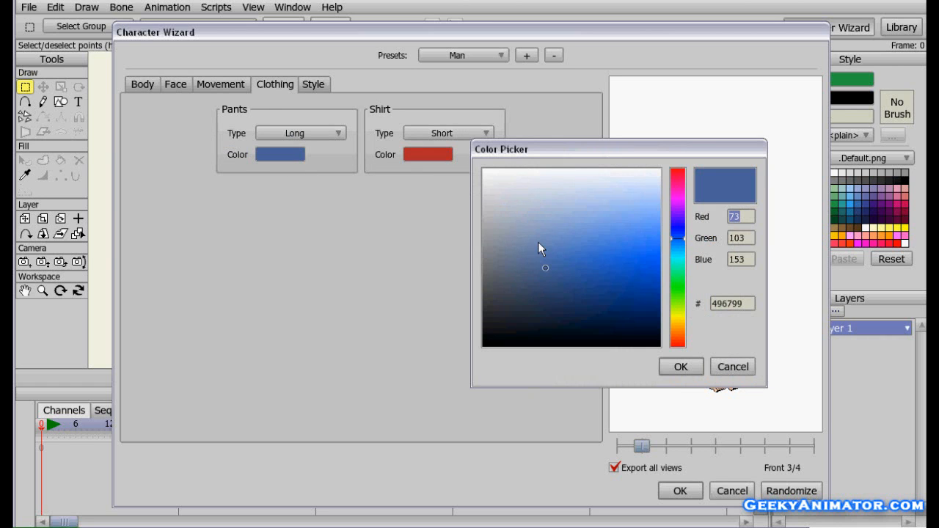
drag(635, 262, 663, 317)
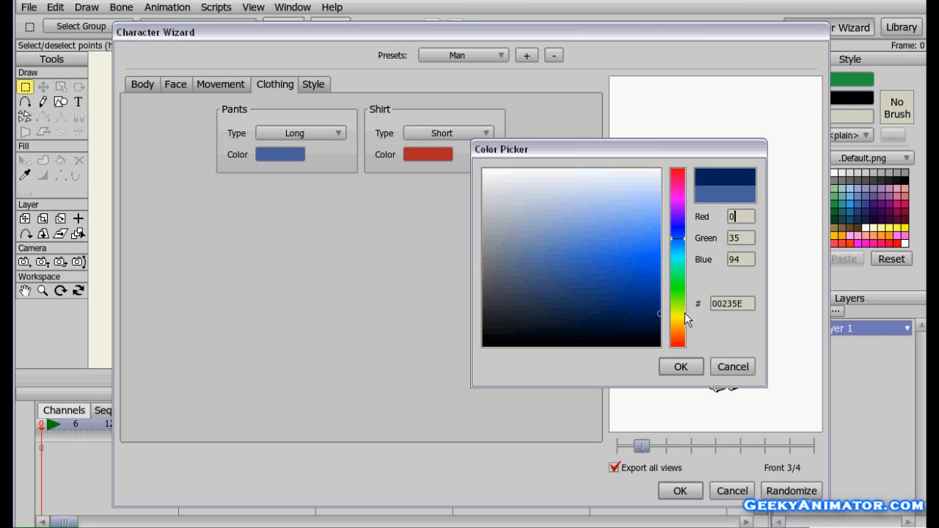
click(676, 343)
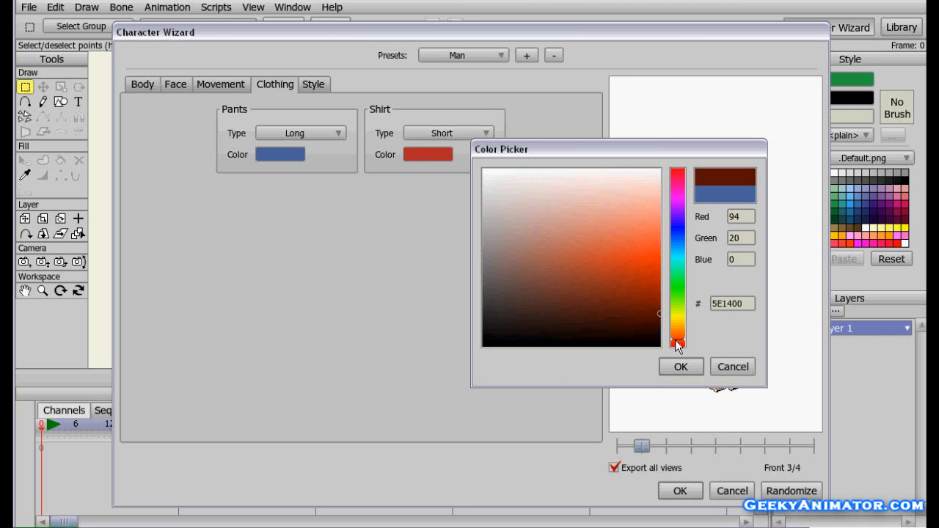
click(679, 173)
click(649, 304)
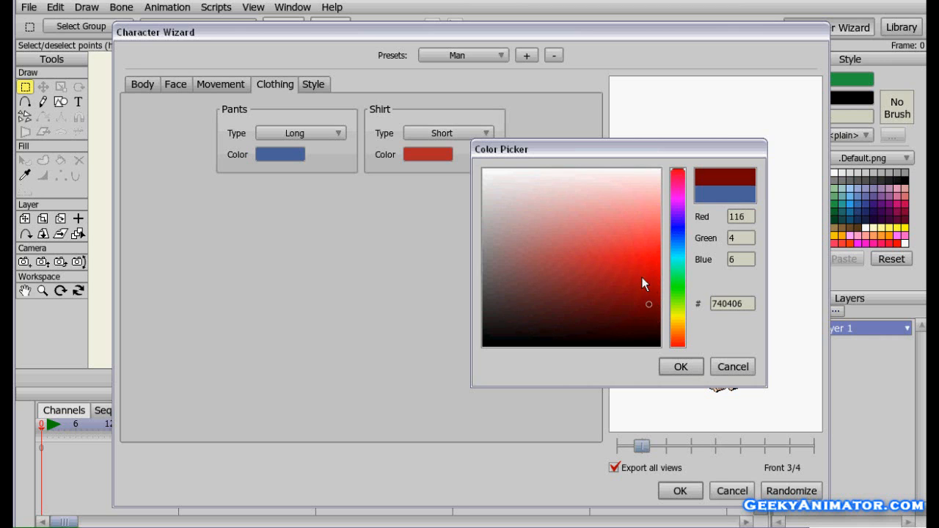
click(642, 277)
click(679, 363)
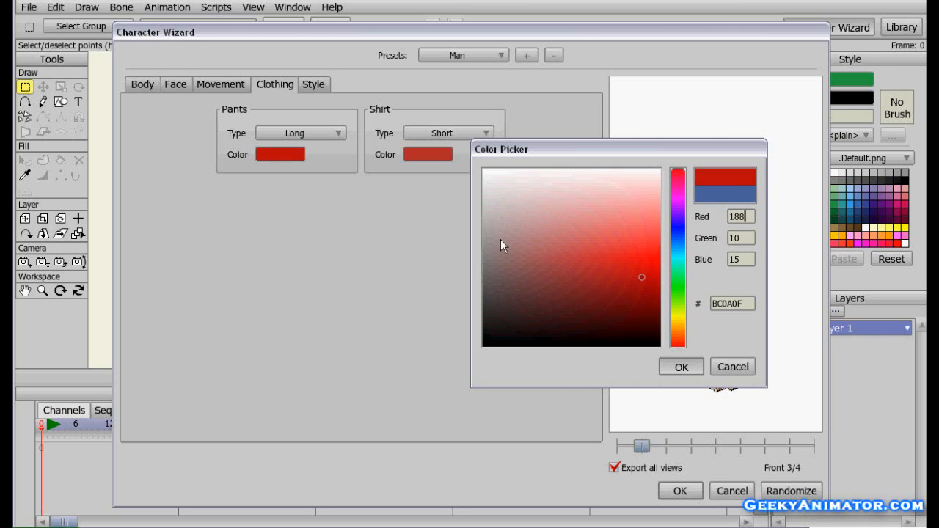
- Recolour the character's shirt yellow
click(426, 153)
click(676, 314)
click(647, 274)
drag(648, 274, 666, 264)
click(676, 368)
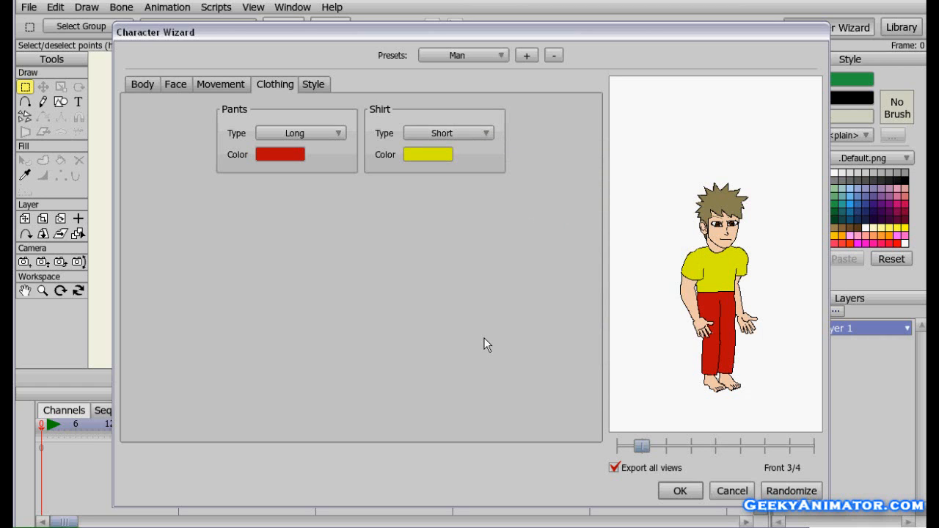
- Change the shirt type to Long and the pants type to Short
click(487, 132)
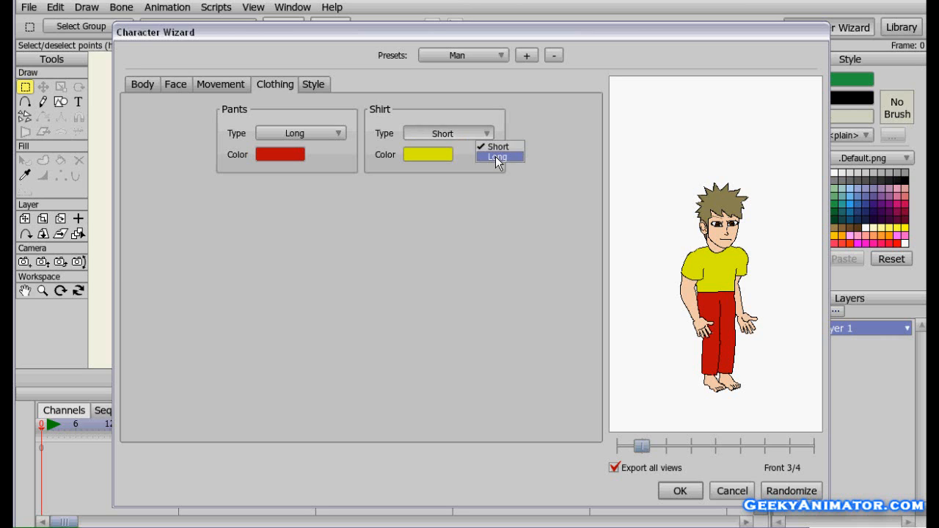
click(496, 157)
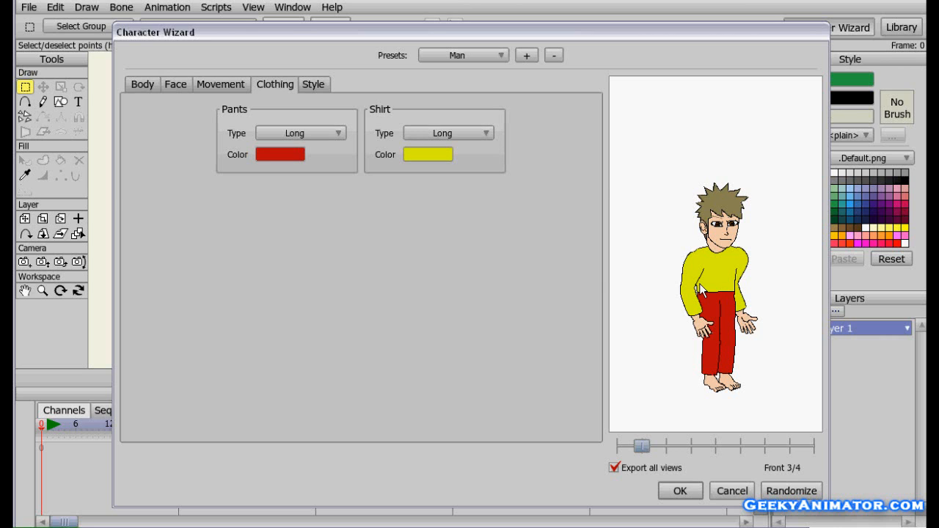
click(298, 134)
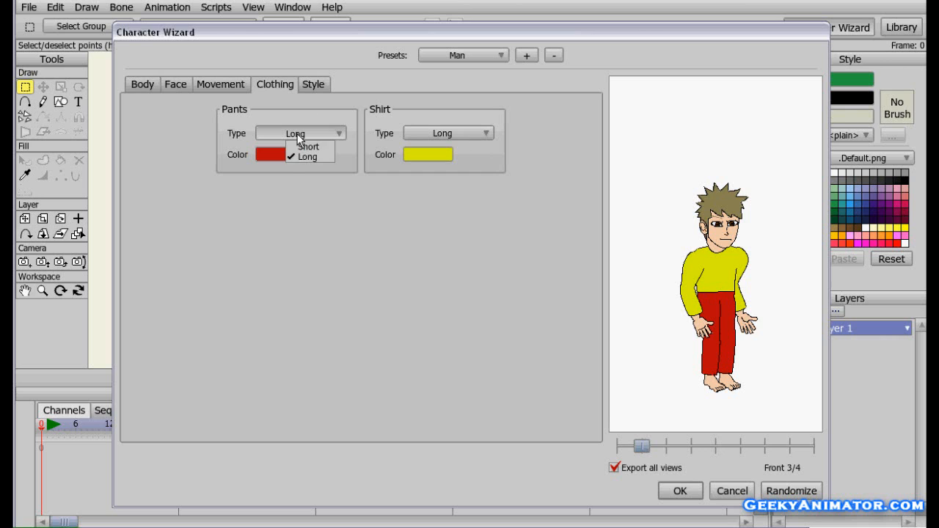
click(308, 147)
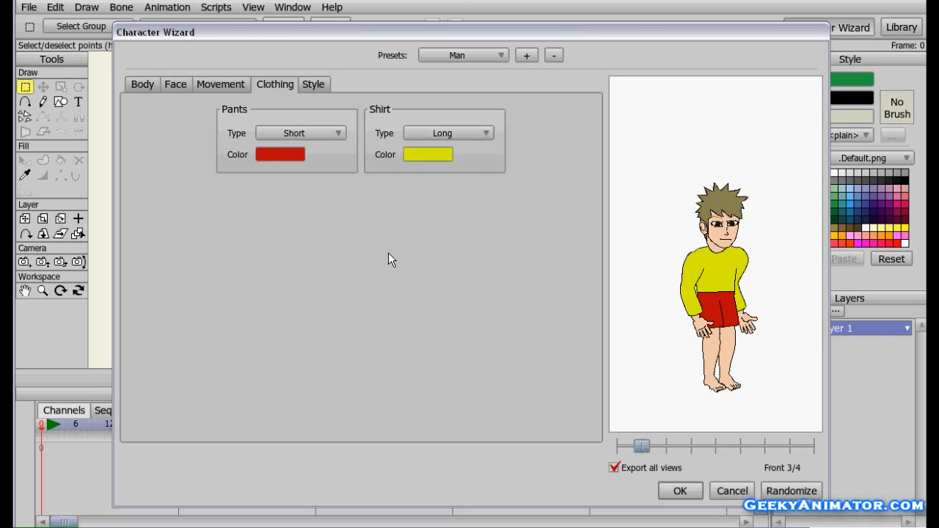
- Change the character's head to Boy Spiky 2 and the eyes to Cartoon Blue
click(221, 85)
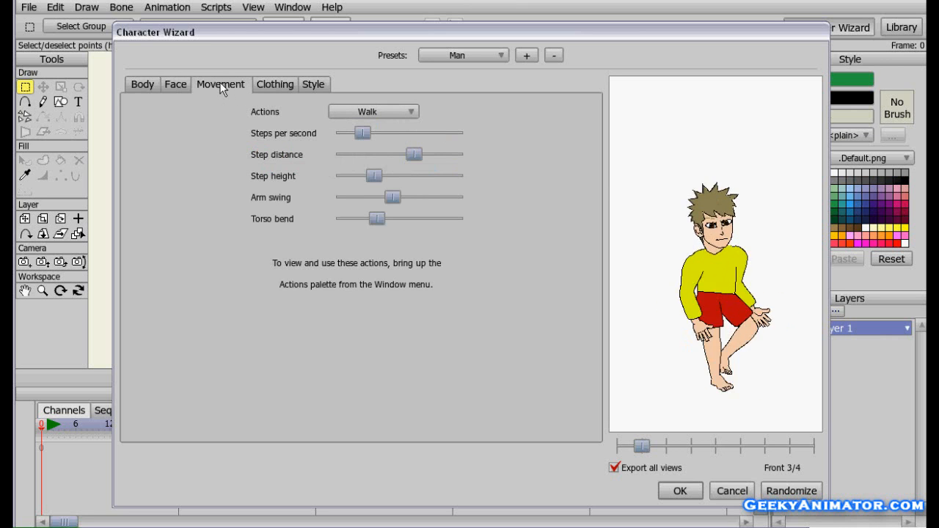
click(177, 84)
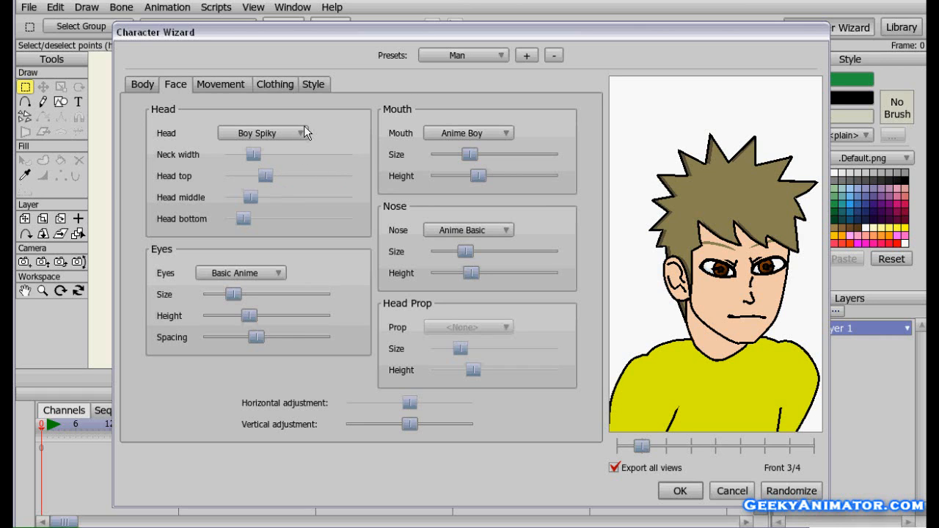
click(284, 132)
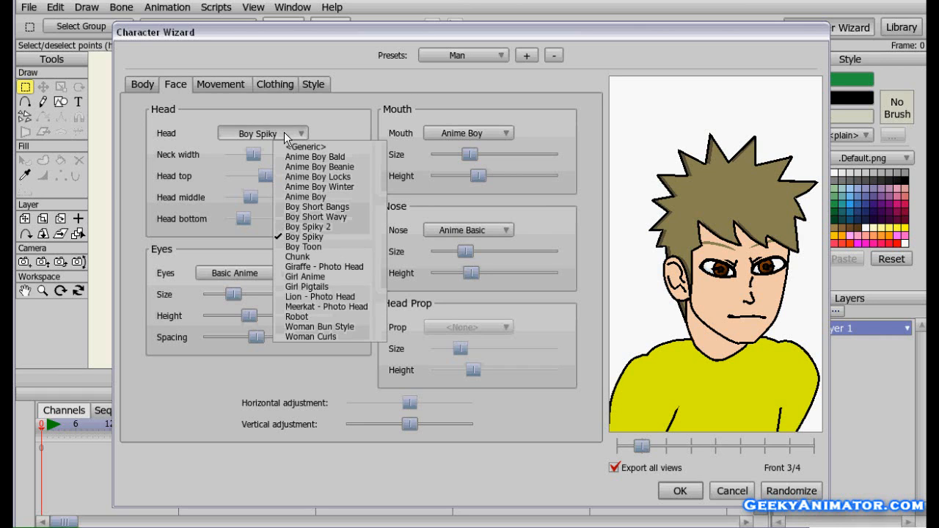
click(313, 227)
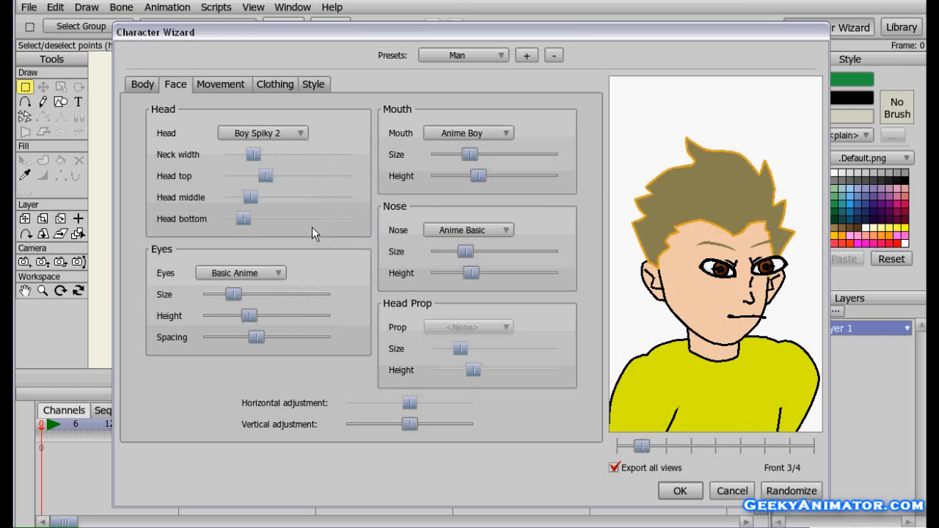
click(236, 274)
click(257, 336)
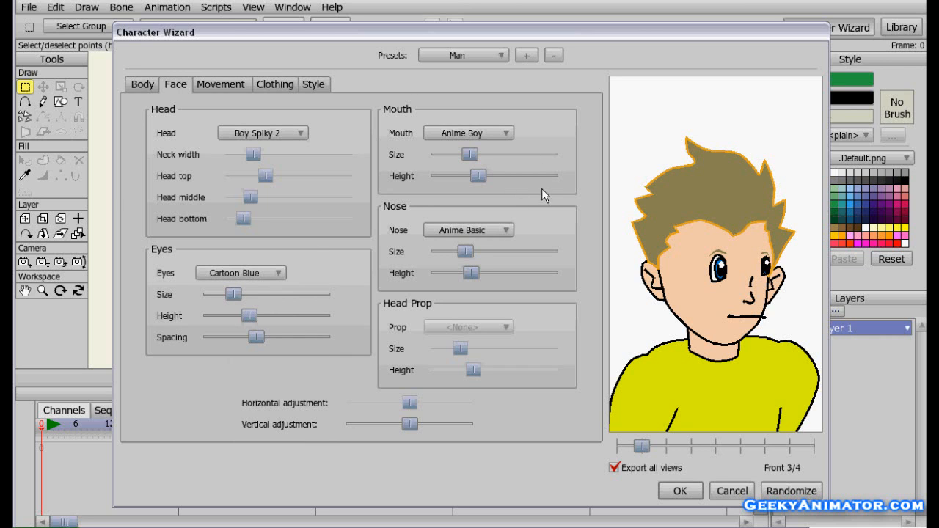
- Try the Moustache mouth on the character, but settle on Cartoon Red
click(493, 132)
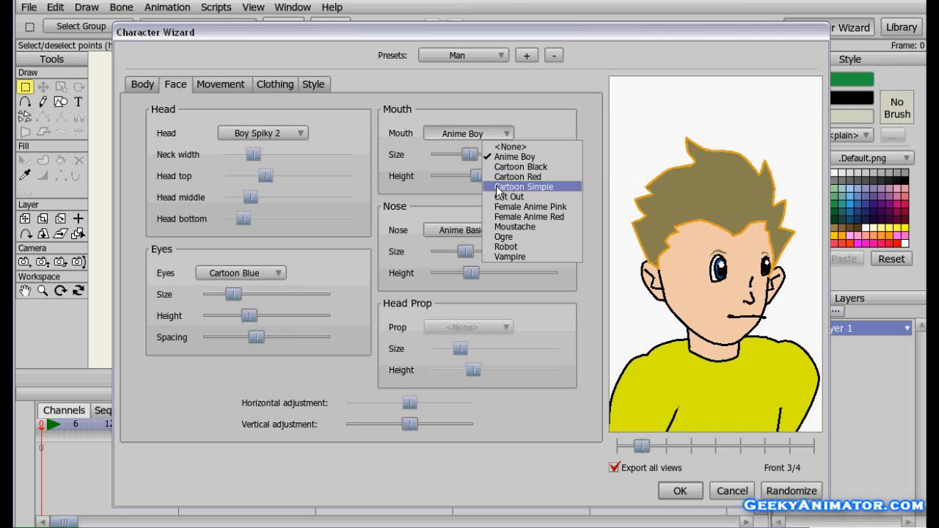
click(510, 227)
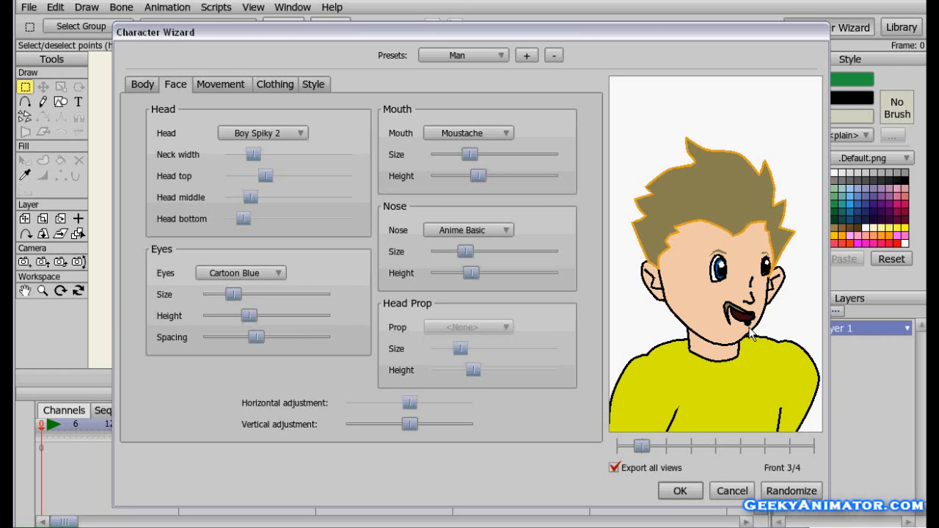
click(490, 137)
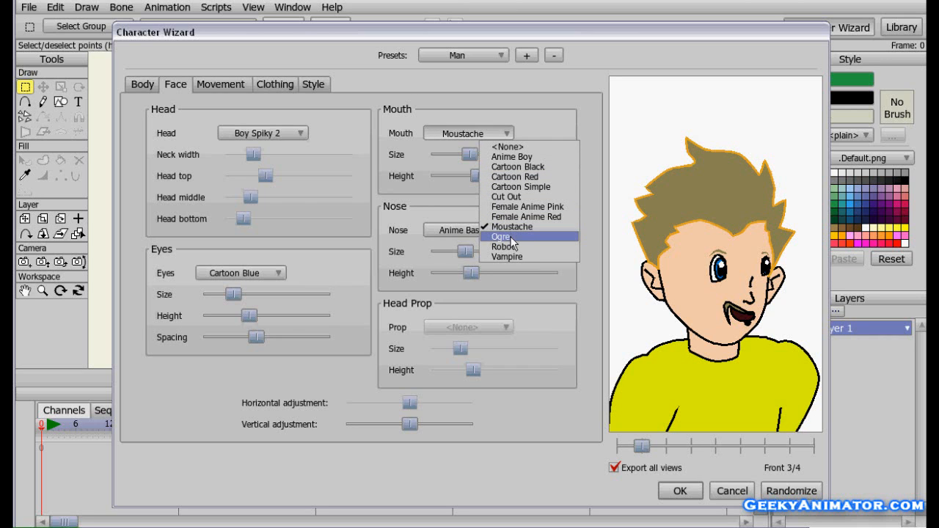
click(523, 177)
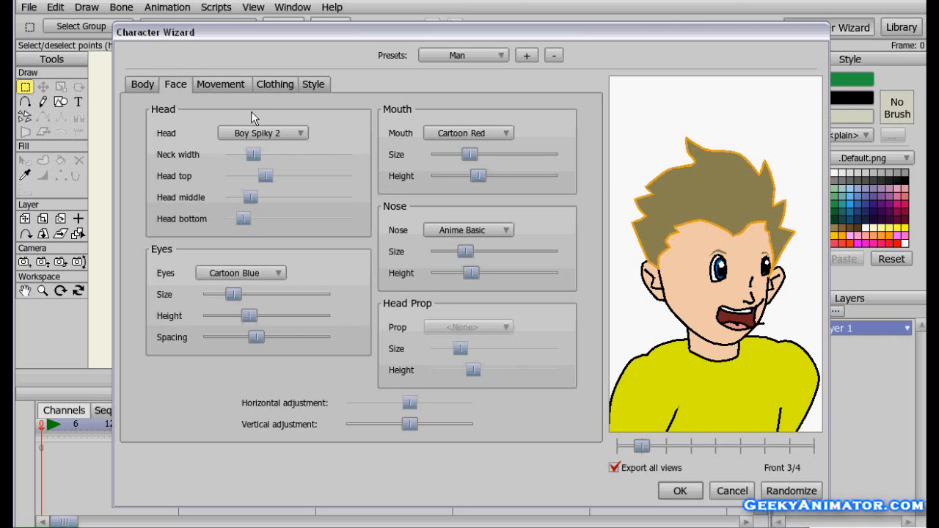
- Check the character's style settings and reduce the steps per second of the Walk action
click(312, 85)
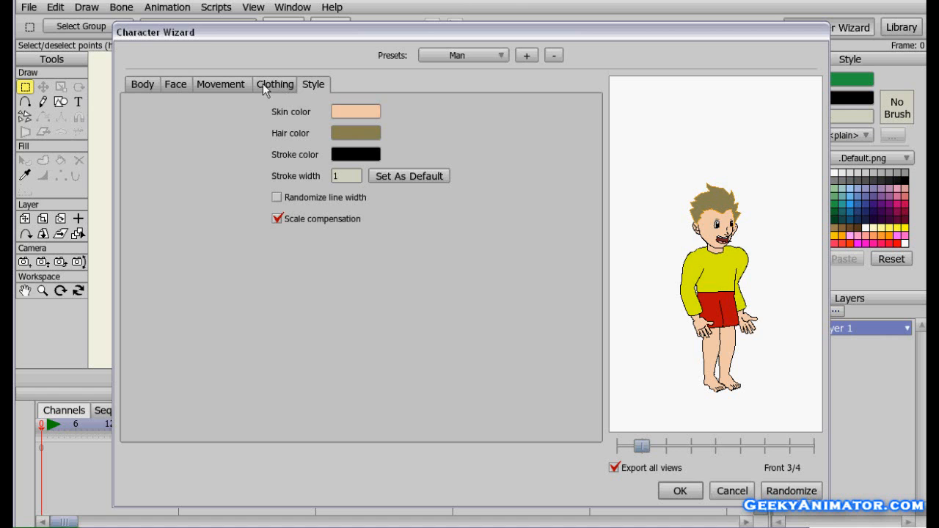
click(230, 86)
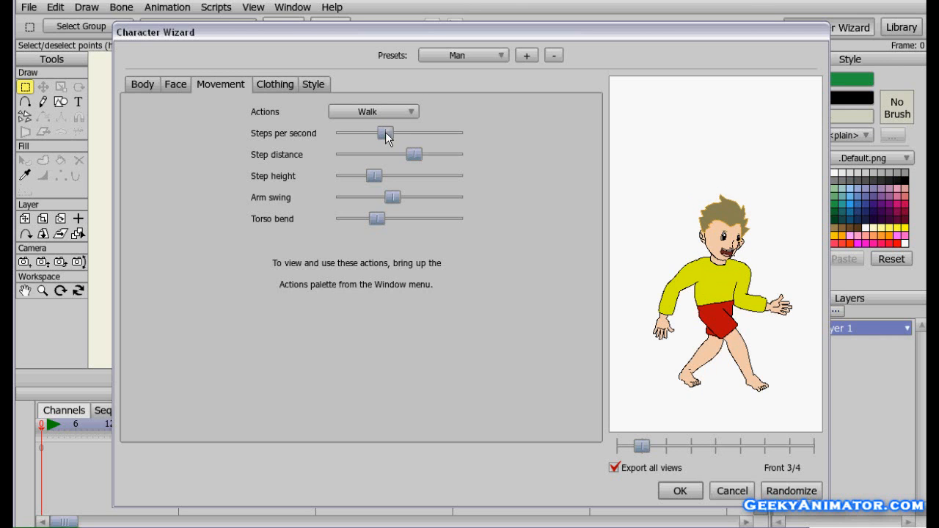
drag(385, 132, 365, 134)
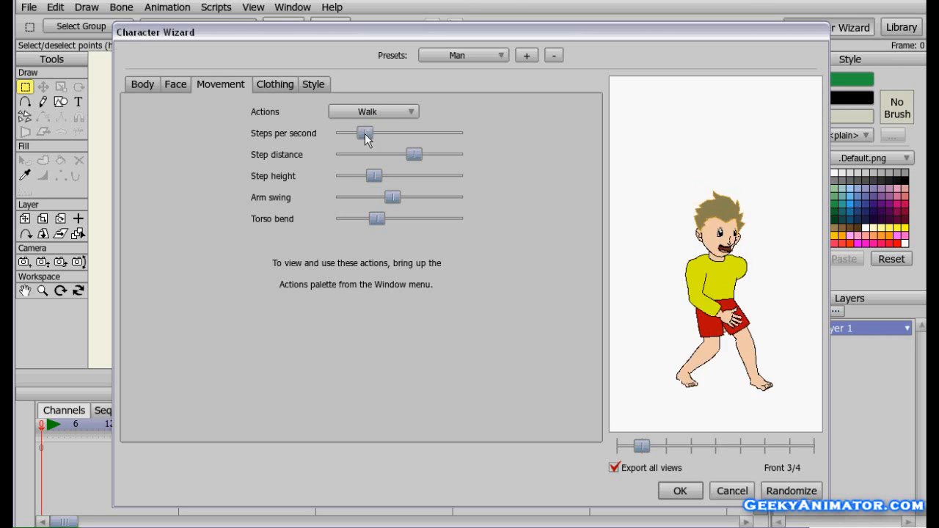
- Preview the character's Jump and Kick actions
click(408, 113)
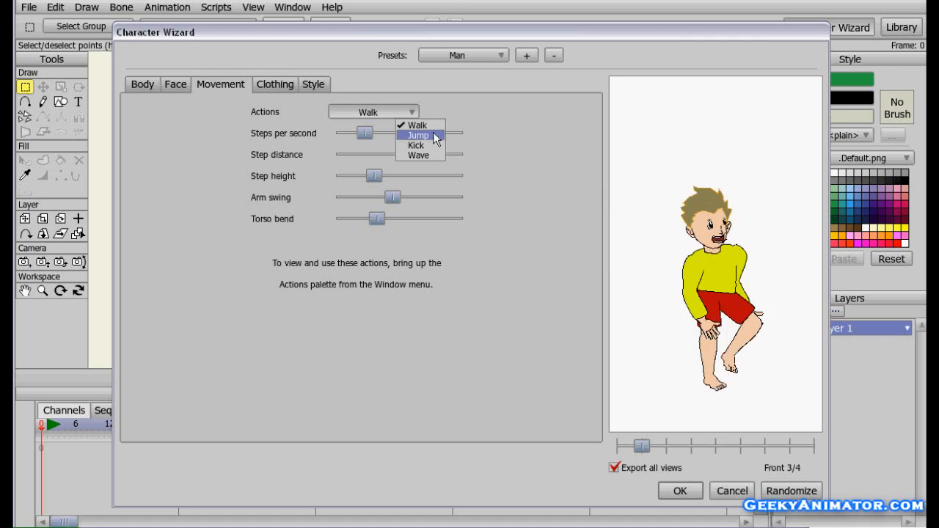
click(433, 135)
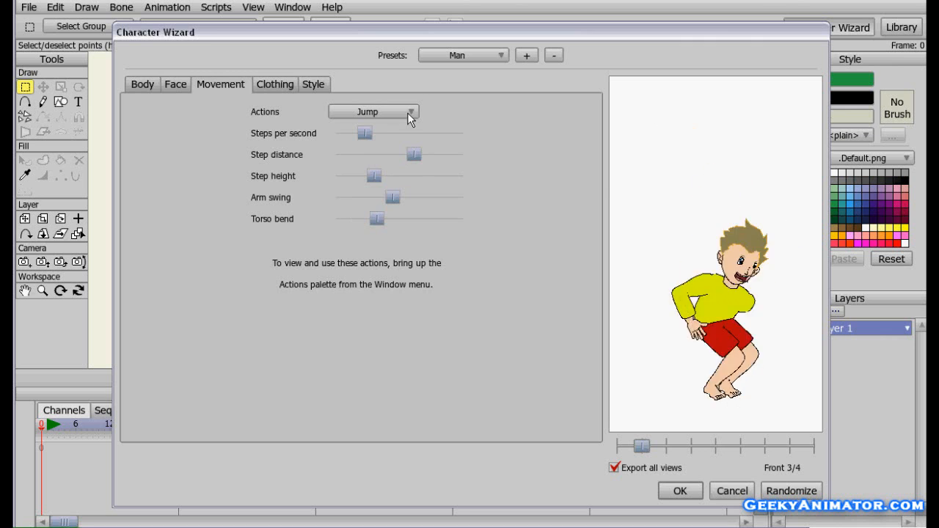
click(407, 112)
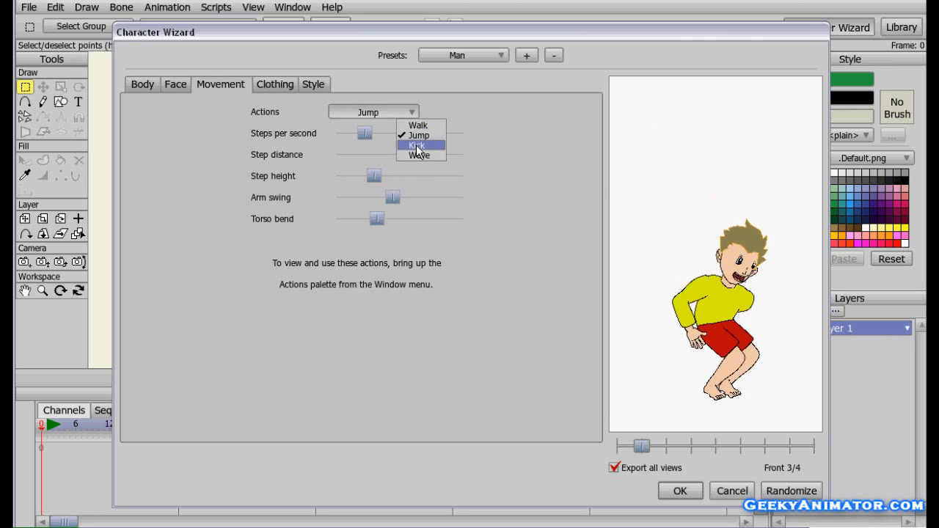
click(416, 146)
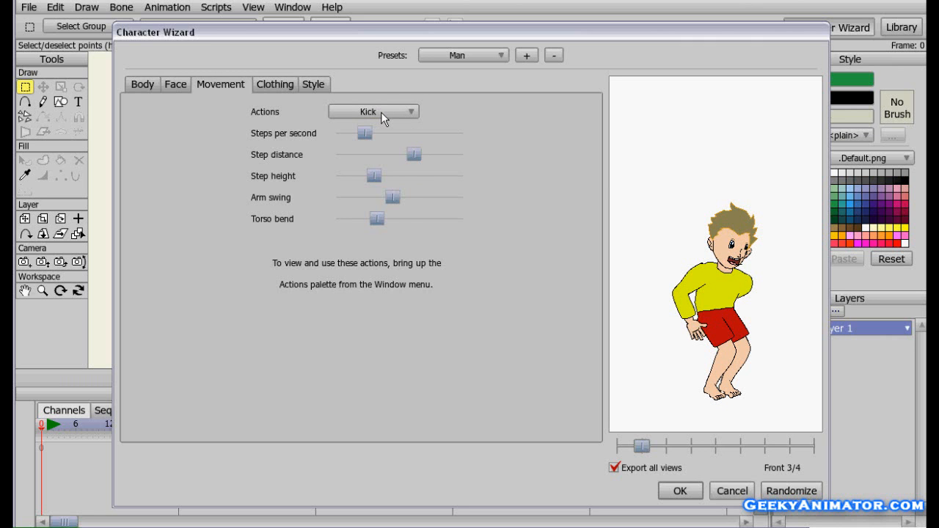
- Preview the character's Wave action and return to the Walk action
click(381, 112)
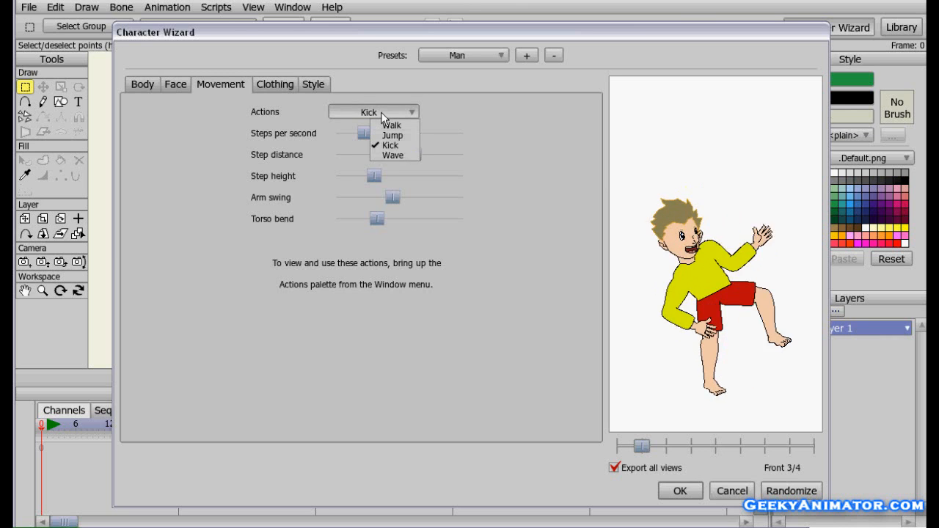
click(386, 155)
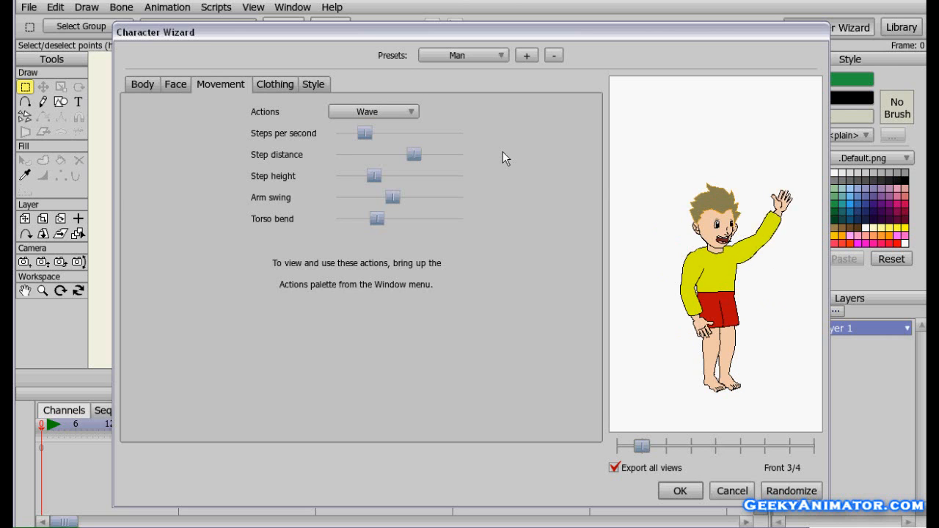
click(383, 110)
click(390, 122)
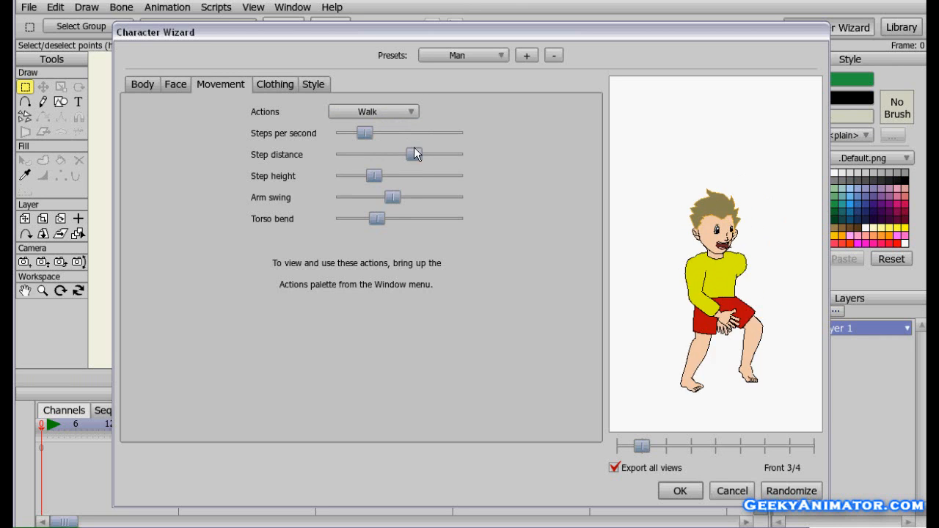
- Try different Walk settings with a shorter step distance, a greater step height and a wider arm swing
drag(414, 155, 428, 154)
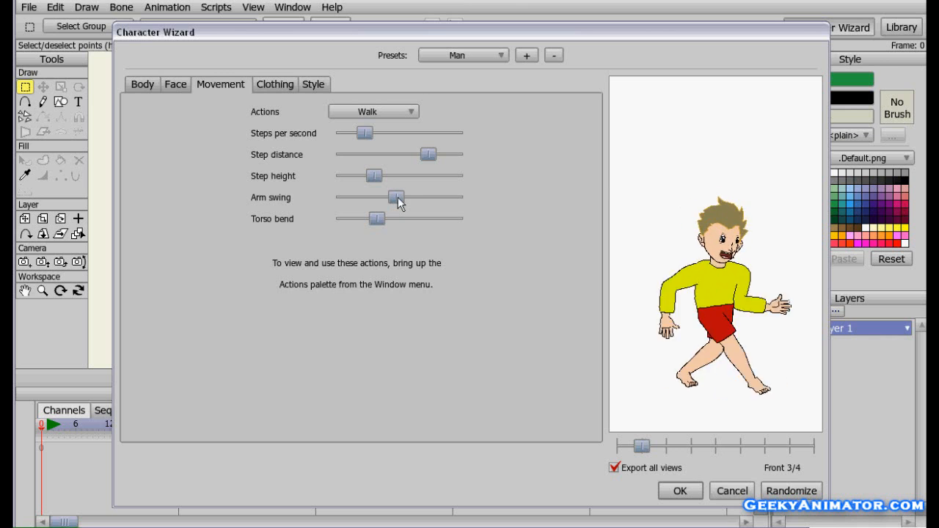
drag(409, 197, 411, 197)
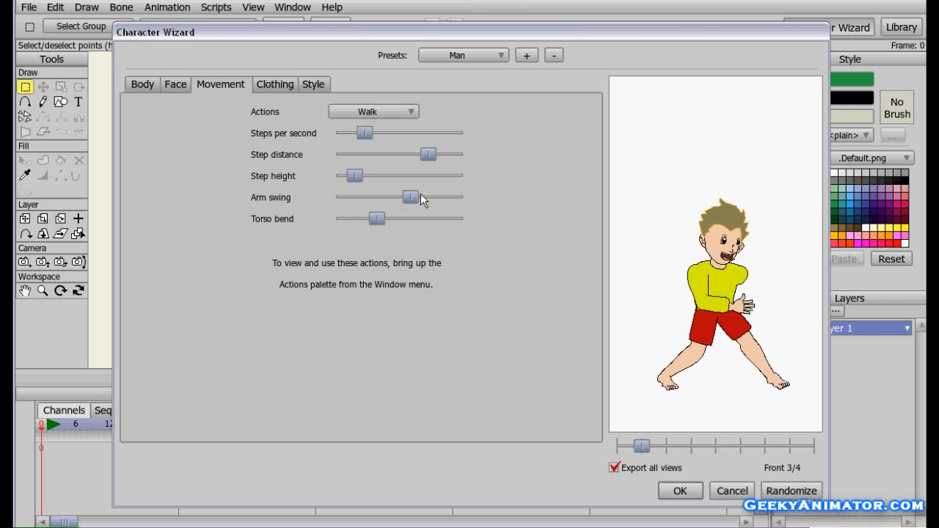
drag(354, 176, 370, 154)
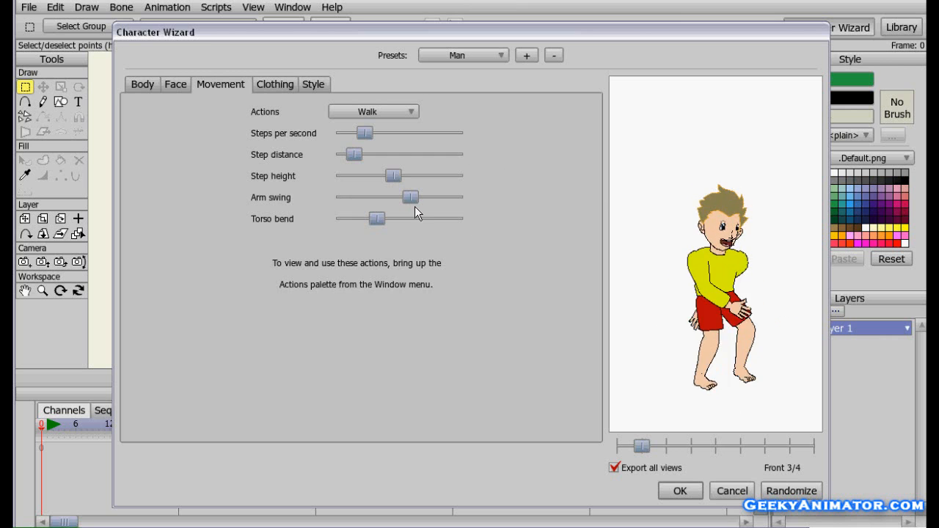
- Try the Girl preset, then load the Man preset and reduce its Walk step distance slightly
click(473, 56)
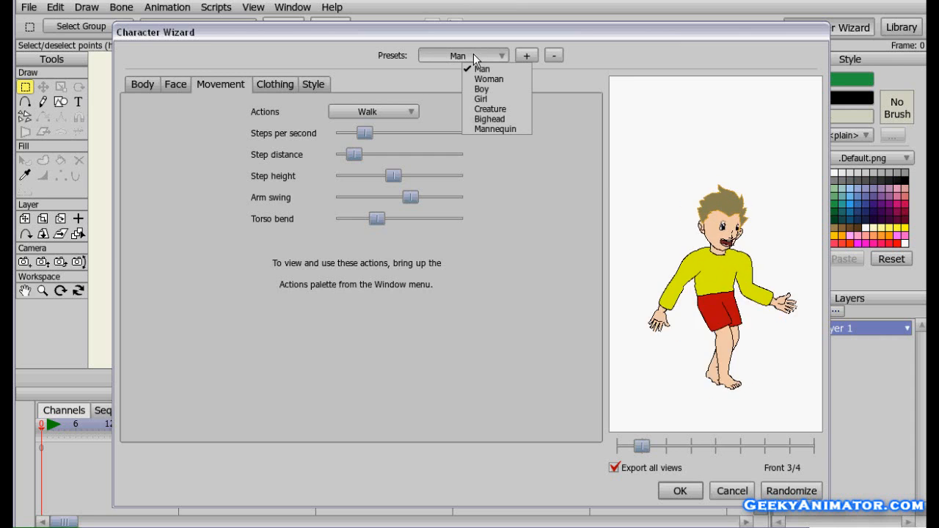
click(492, 99)
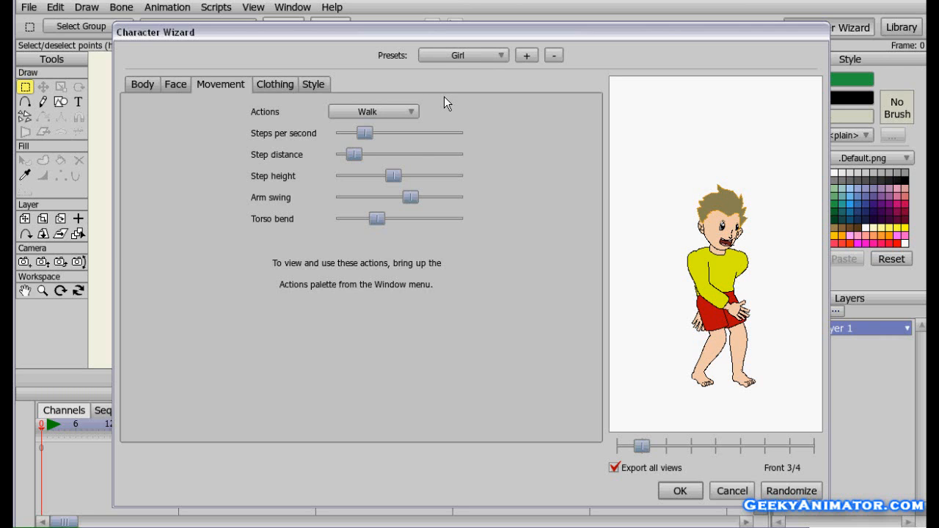
click(496, 55)
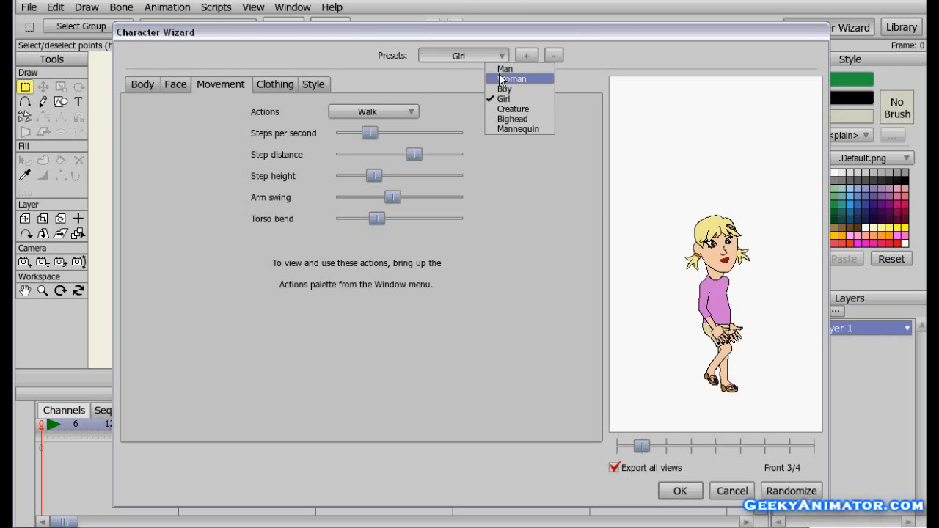
click(500, 69)
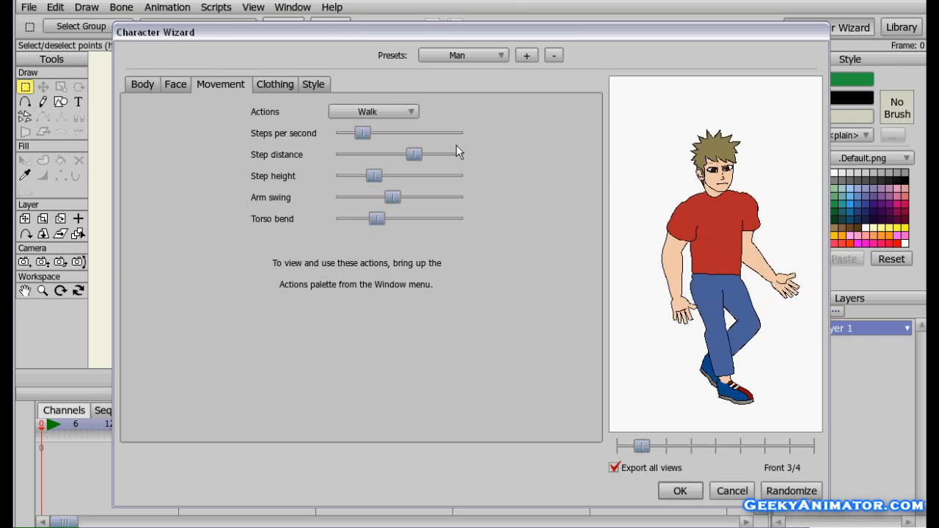
drag(411, 151, 395, 150)
- Increase the man's torso height and foot length slightly, and set his feet to Bare
click(143, 85)
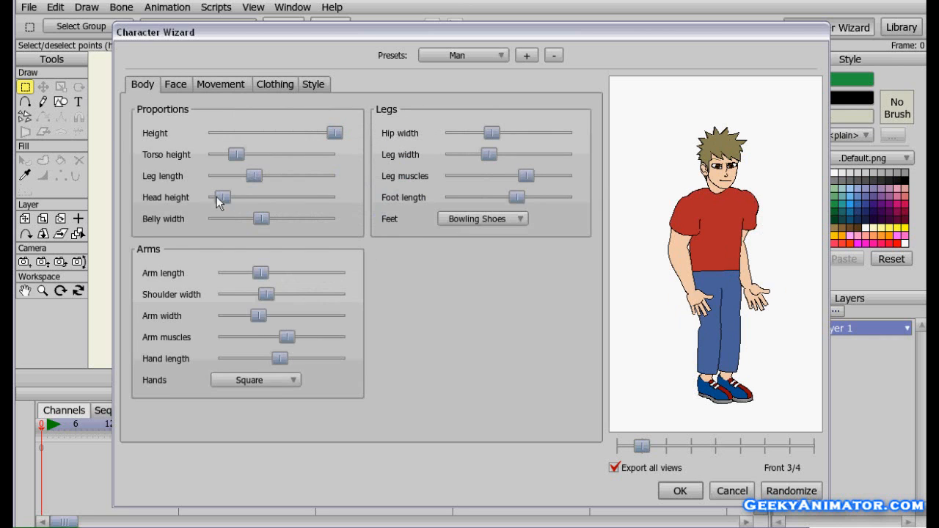
drag(234, 153, 248, 154)
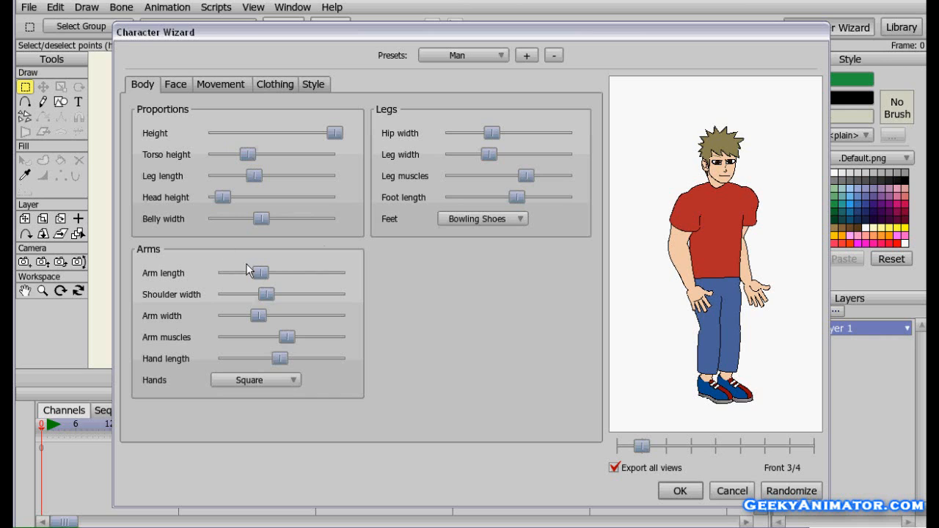
drag(517, 199, 538, 197)
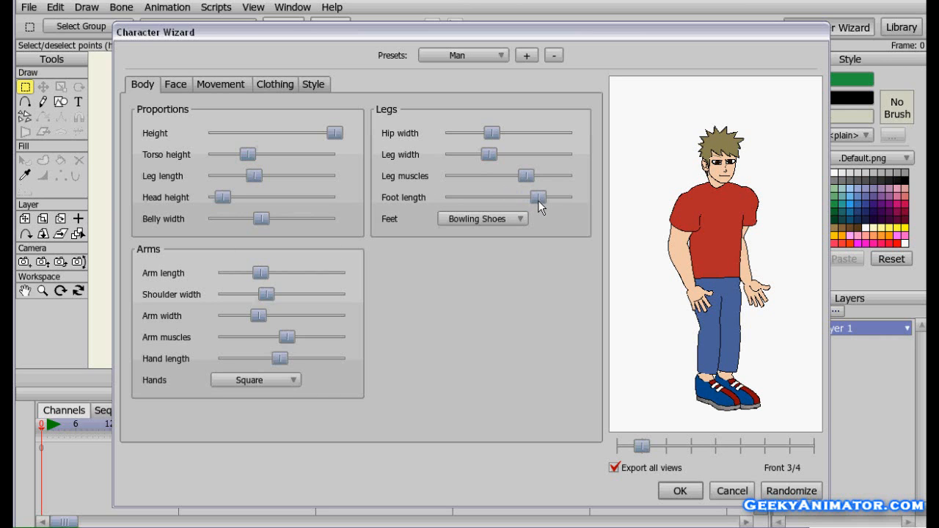
click(462, 219)
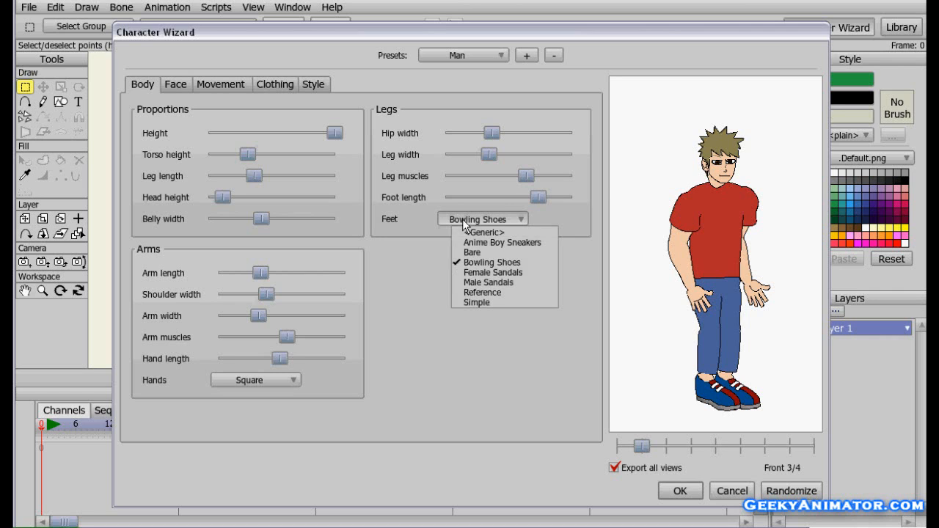
click(479, 253)
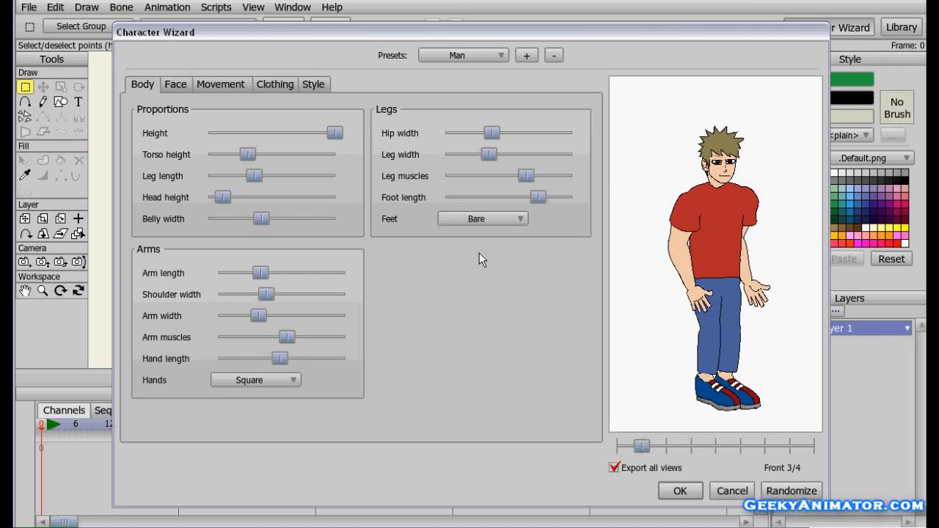
- Change the colour of the character's pants to bright red, CE0005
click(268, 84)
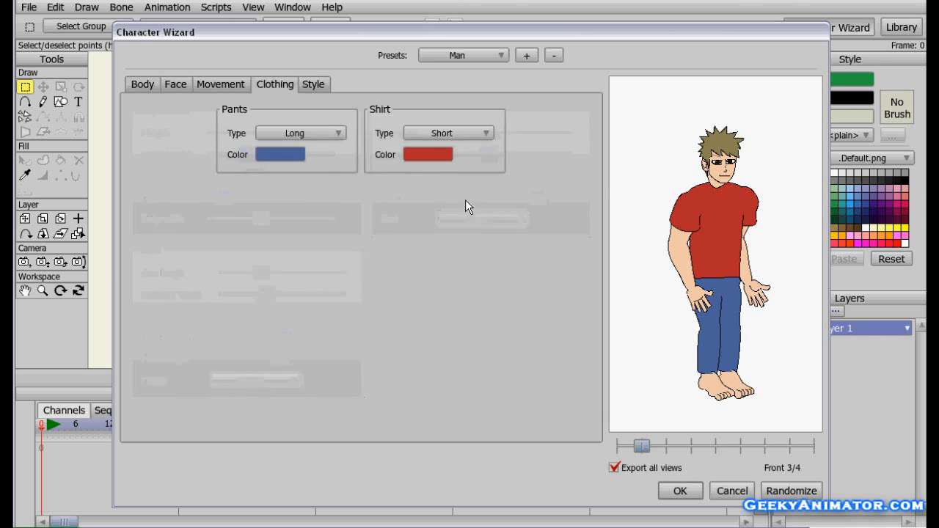
click(302, 157)
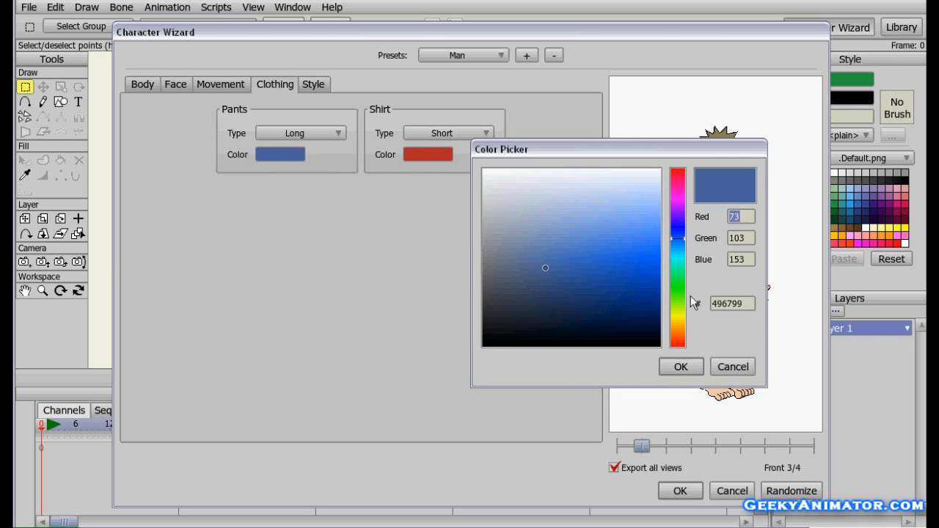
click(680, 176)
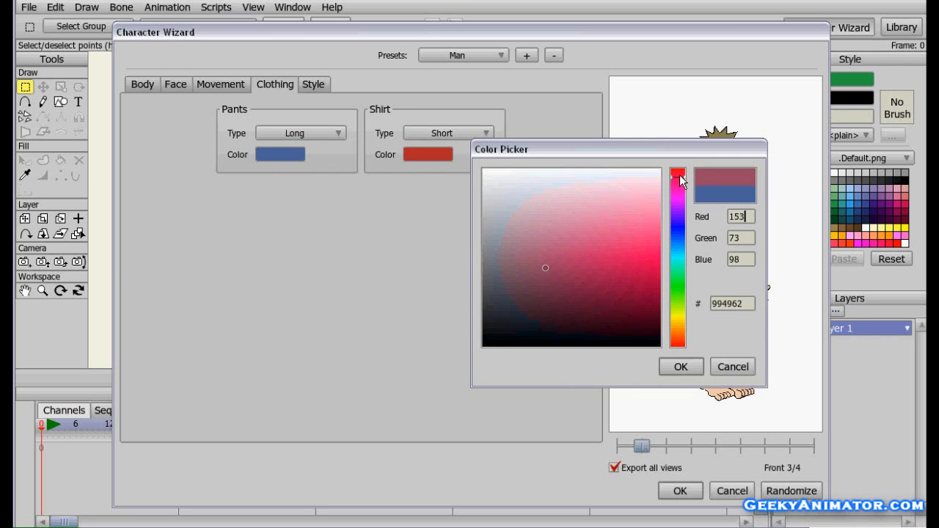
click(652, 276)
drag(670, 281, 670, 284)
click(677, 367)
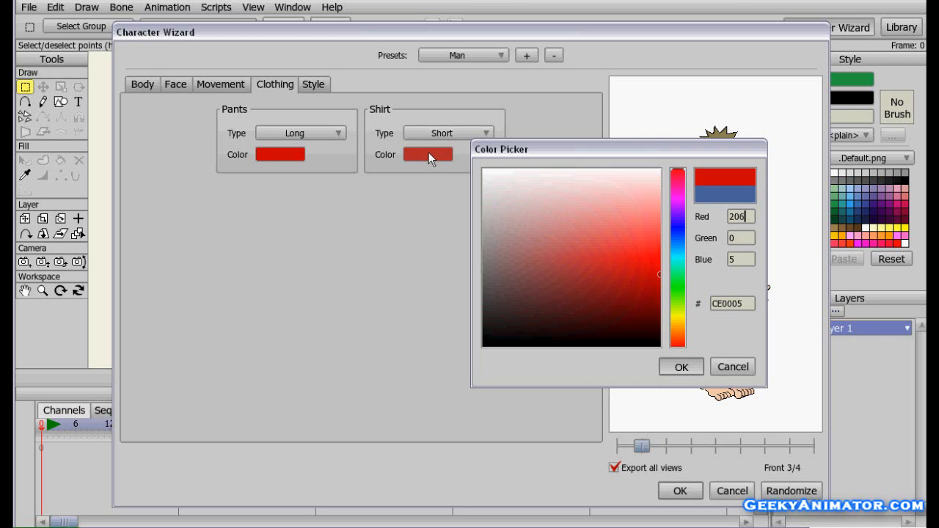
- Change the colour of the character's shirt to bright yellow, F6FF01
click(428, 153)
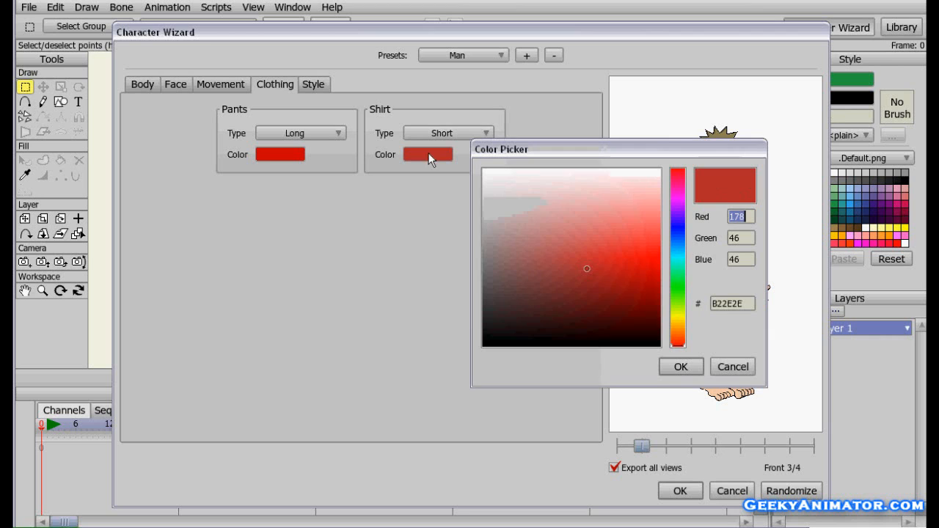
click(677, 316)
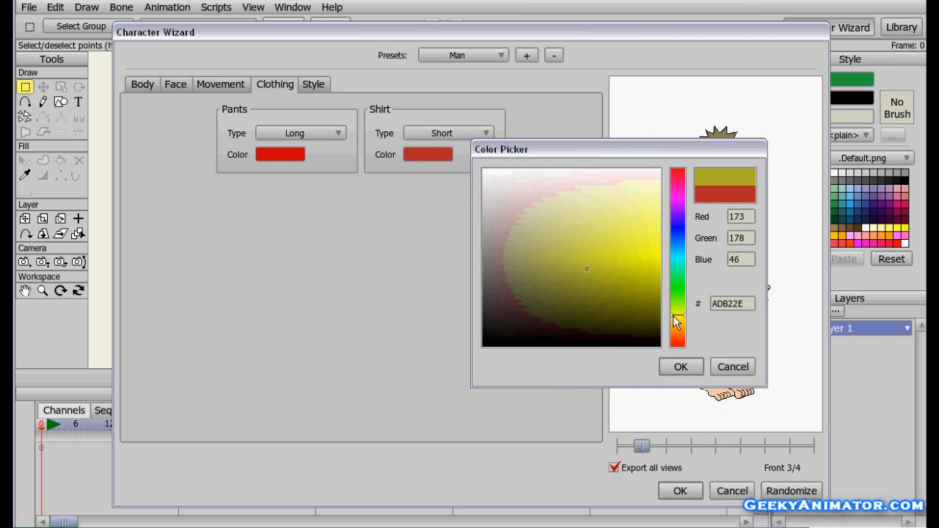
drag(630, 268, 661, 258)
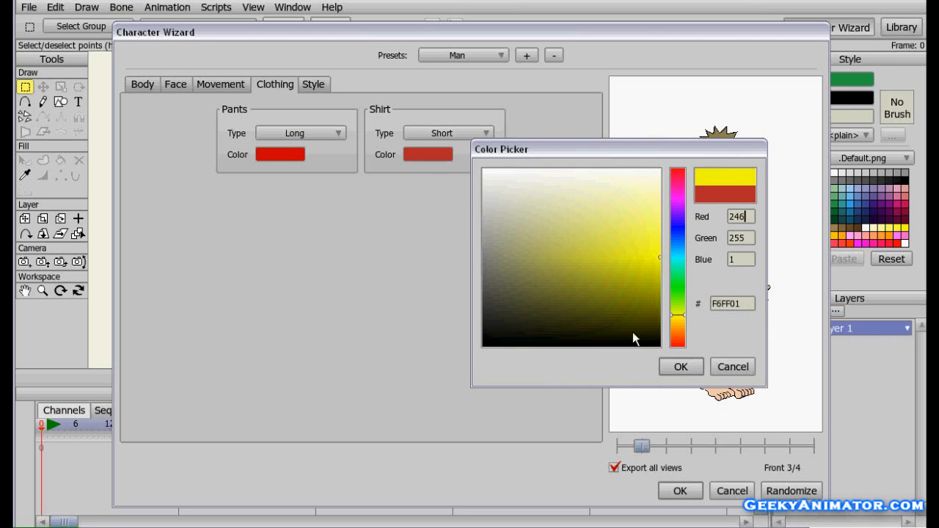
click(679, 367)
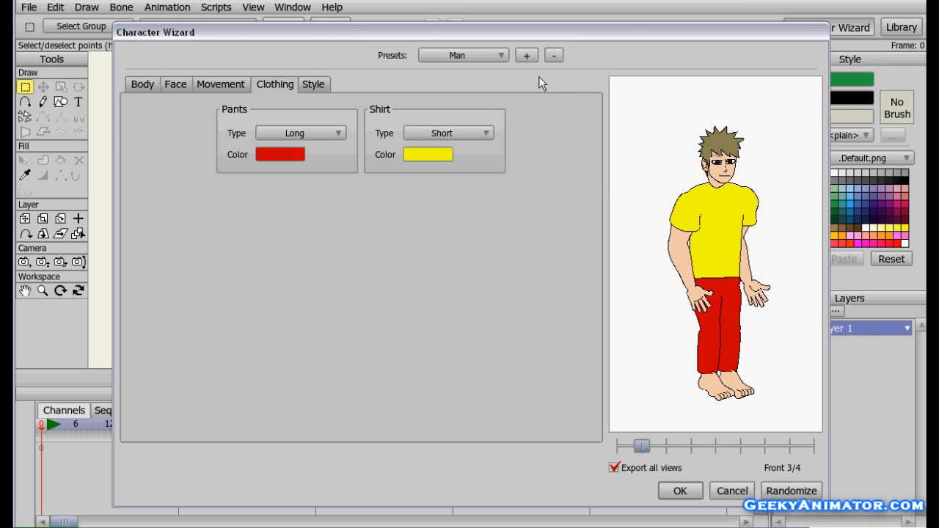
- Save the customized character as a new preset named wierdo and check it in the preset list
click(494, 55)
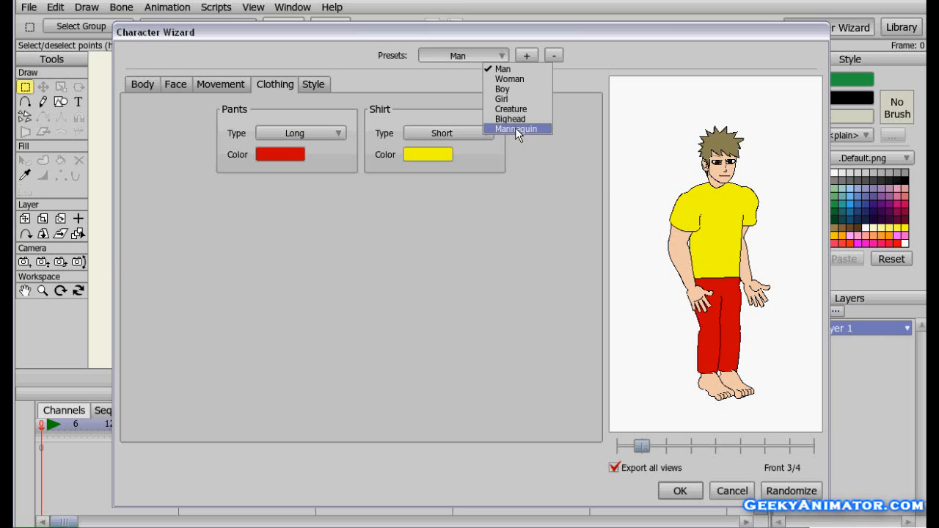
click(436, 85)
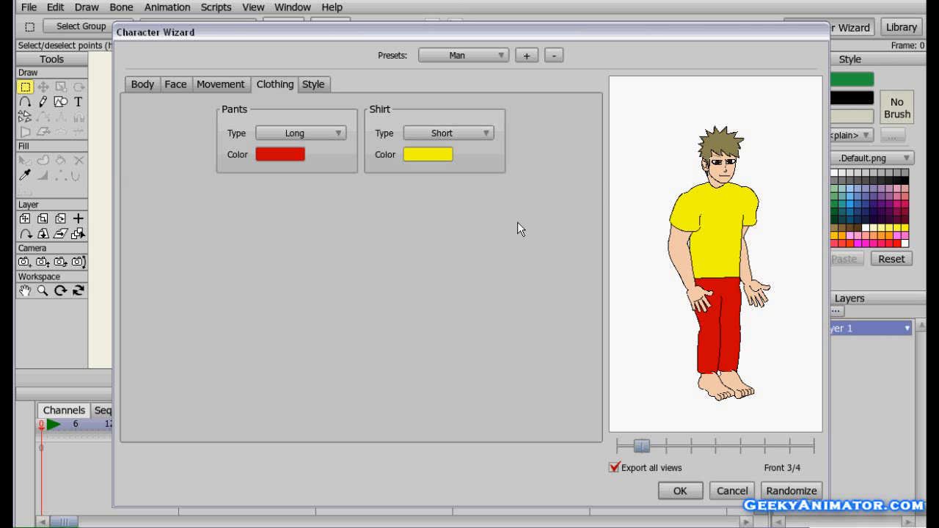
click(524, 58)
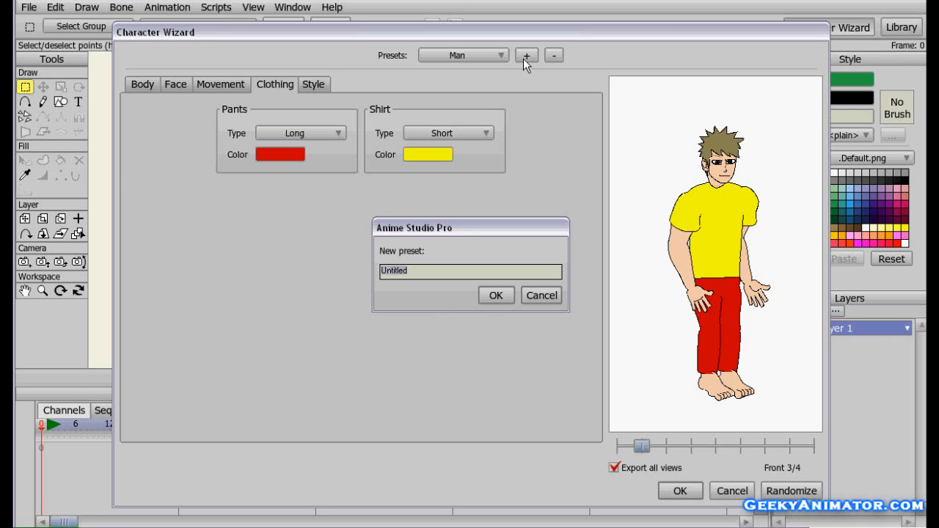
text(wierdo)
click(503, 295)
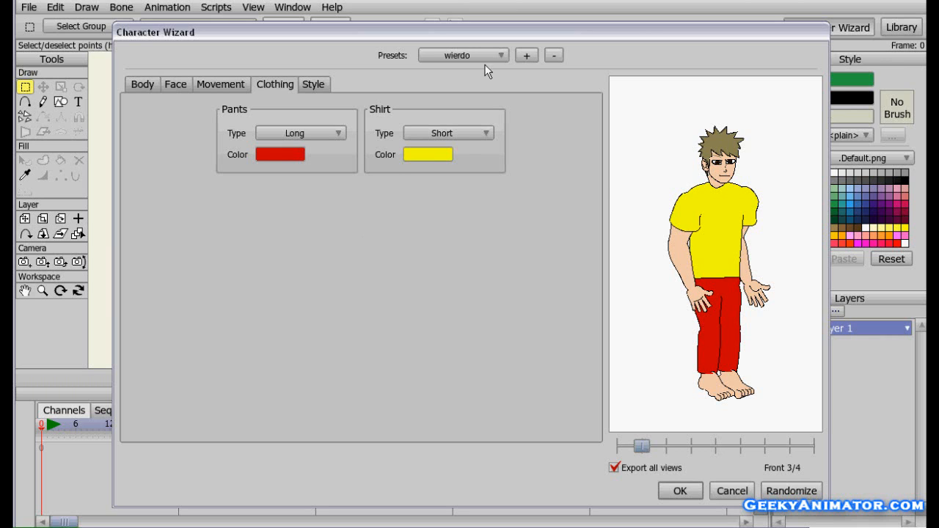
click(503, 55)
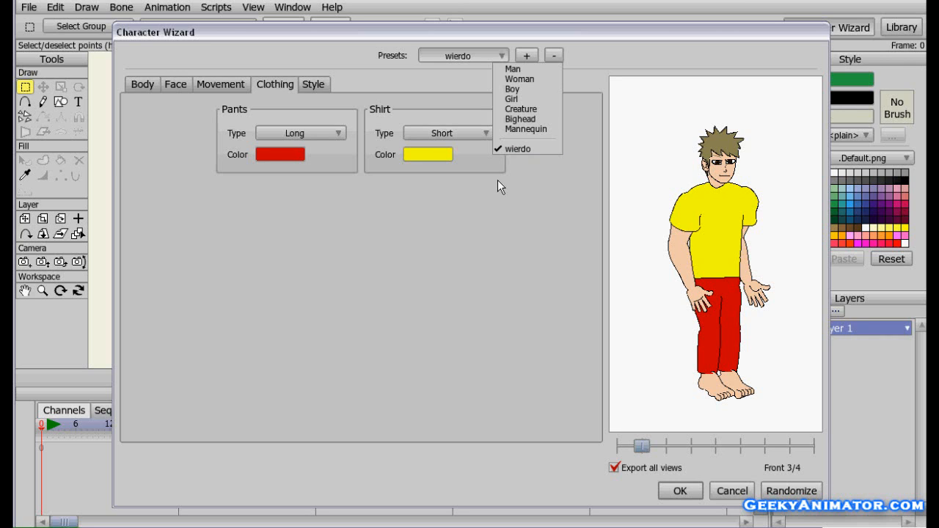
click(525, 148)
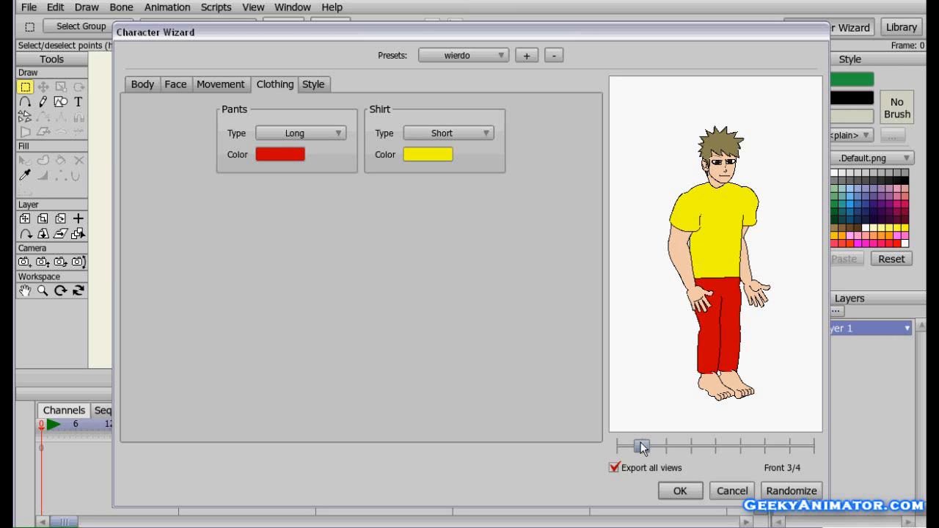
- Preview the character's Front view and Walk action, then create it in the Front 3/4 view with all views exported
drag(652, 445, 621, 455)
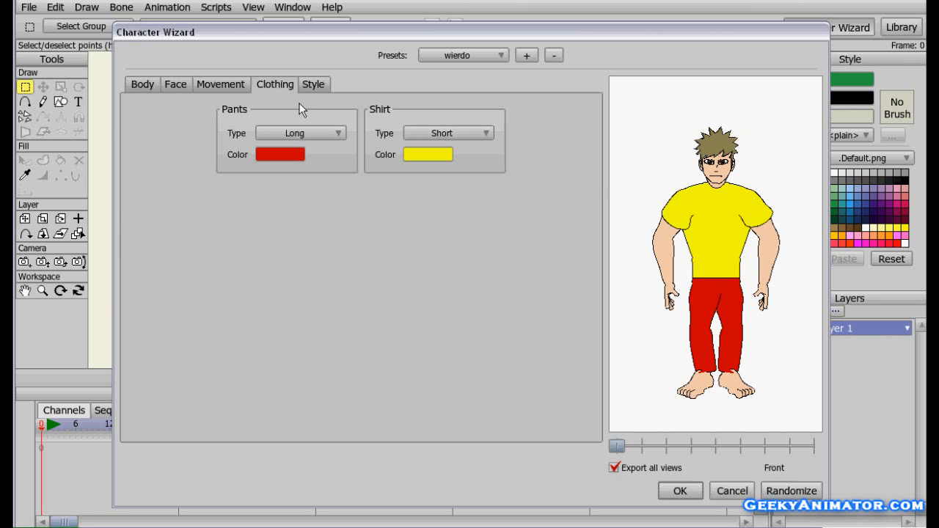
click(214, 84)
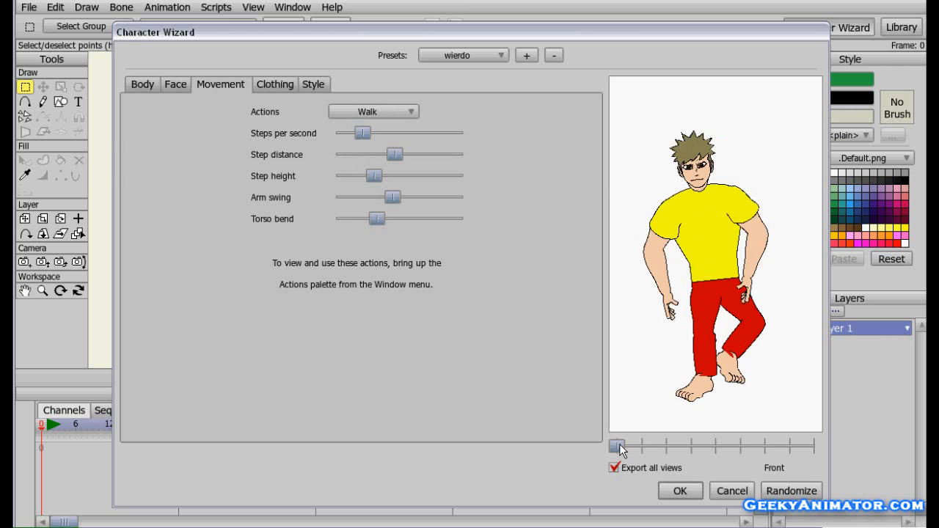
drag(619, 444, 642, 444)
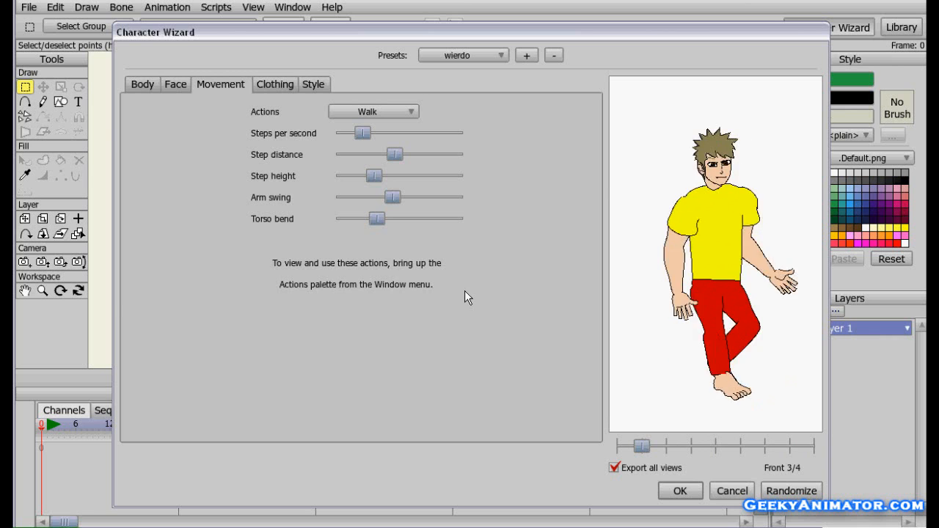
click(688, 491)
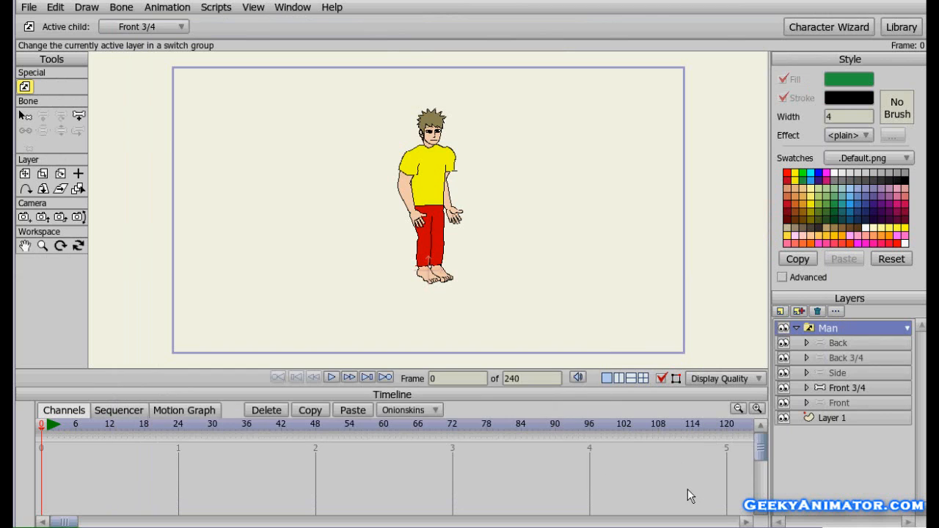
- Zoom in on the character and switch its active view through Side and Back 3/4 to Front
click(42, 247)
drag(313, 216, 378, 219)
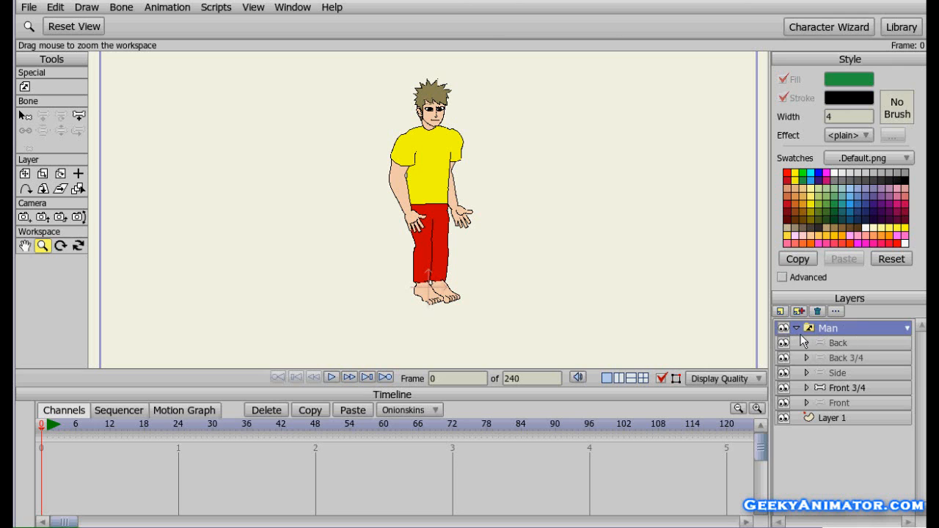
click(845, 331)
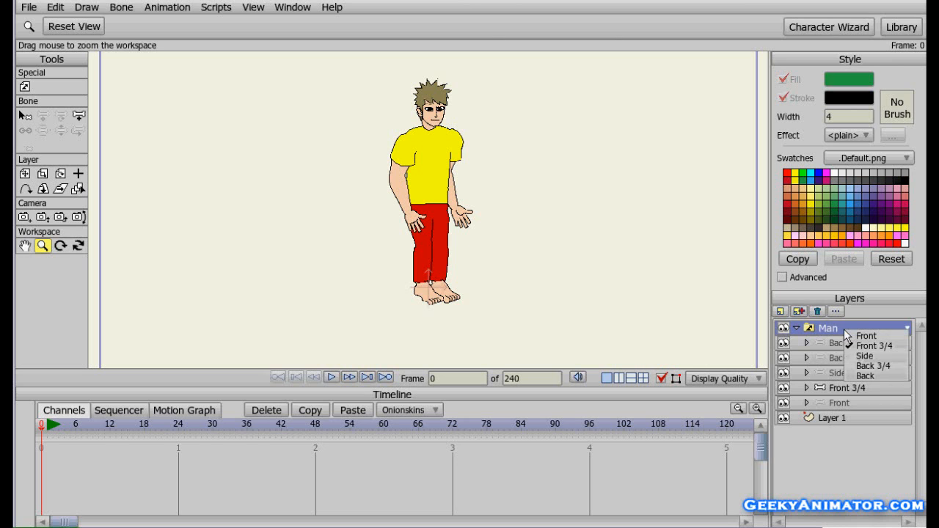
click(865, 357)
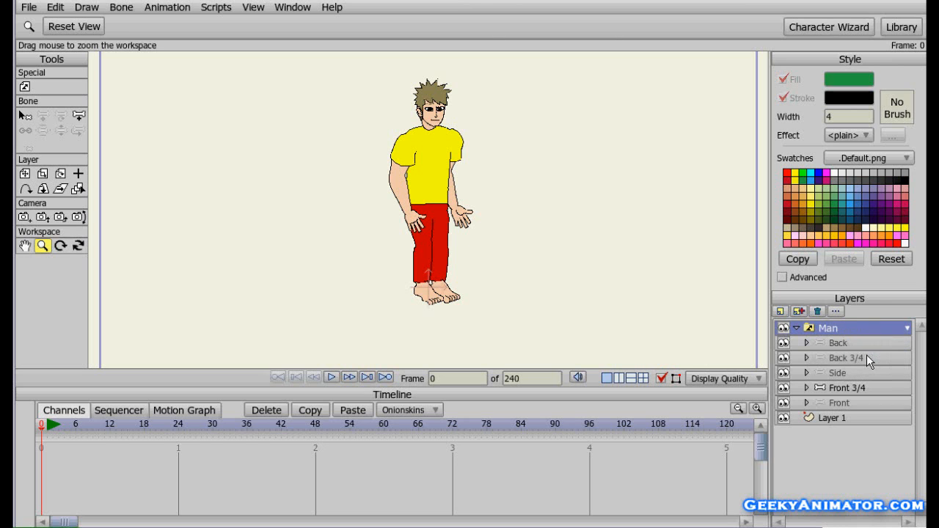
click(854, 331)
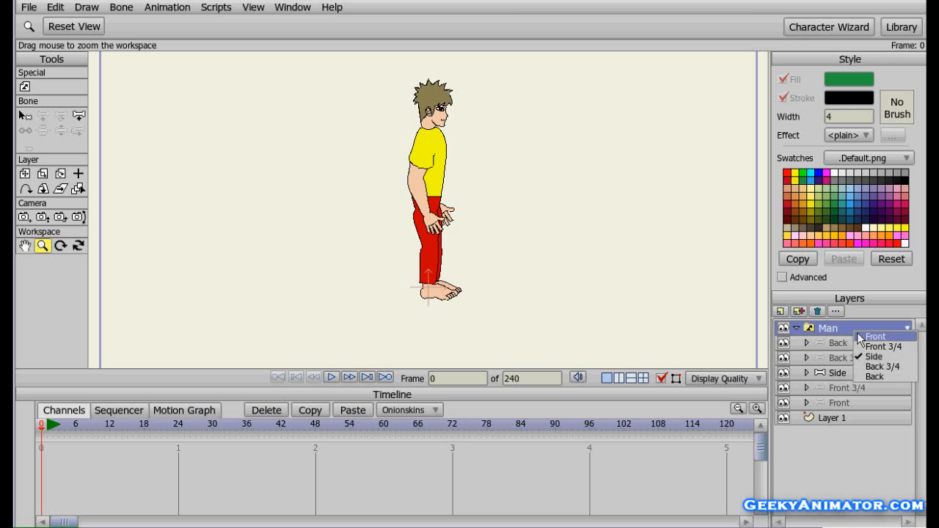
click(871, 368)
click(854, 330)
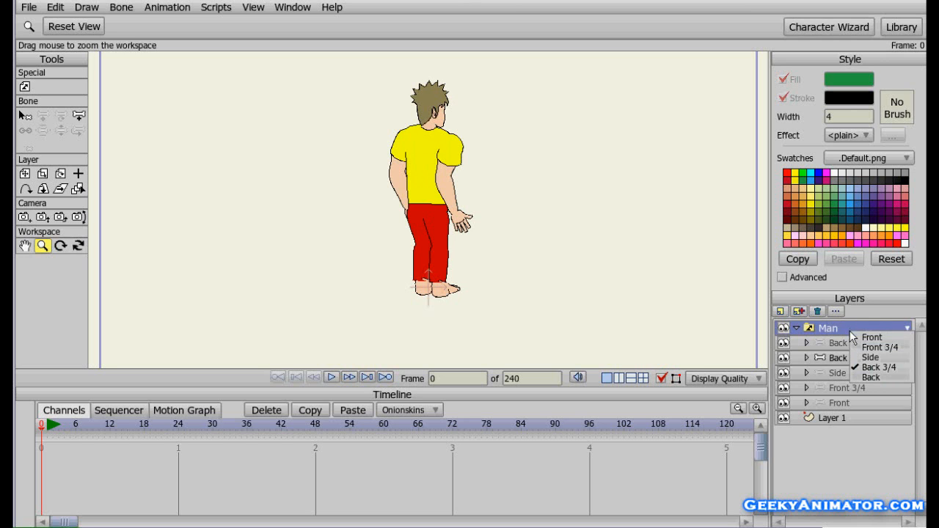
click(860, 337)
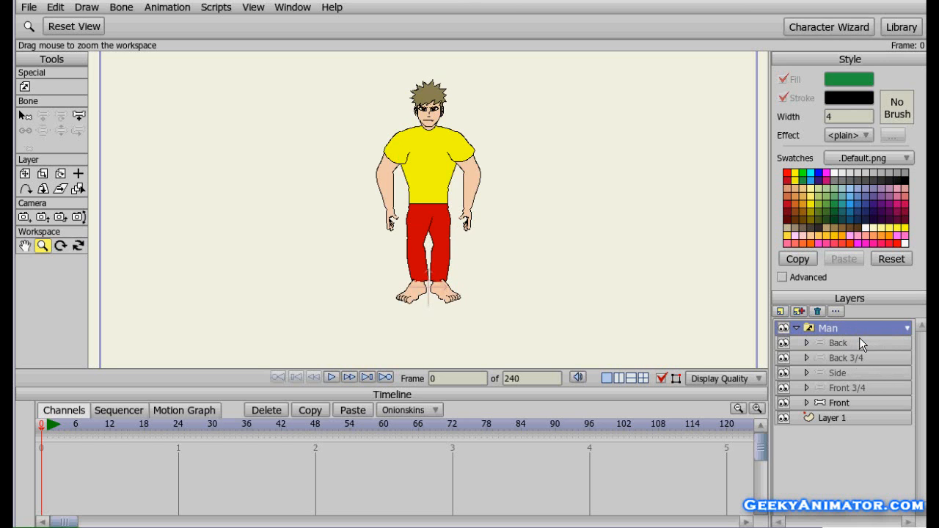
- Expand the Front bone layer and repose the character's arms and legs with the Manipulate Bones tool
click(805, 403)
click(806, 403)
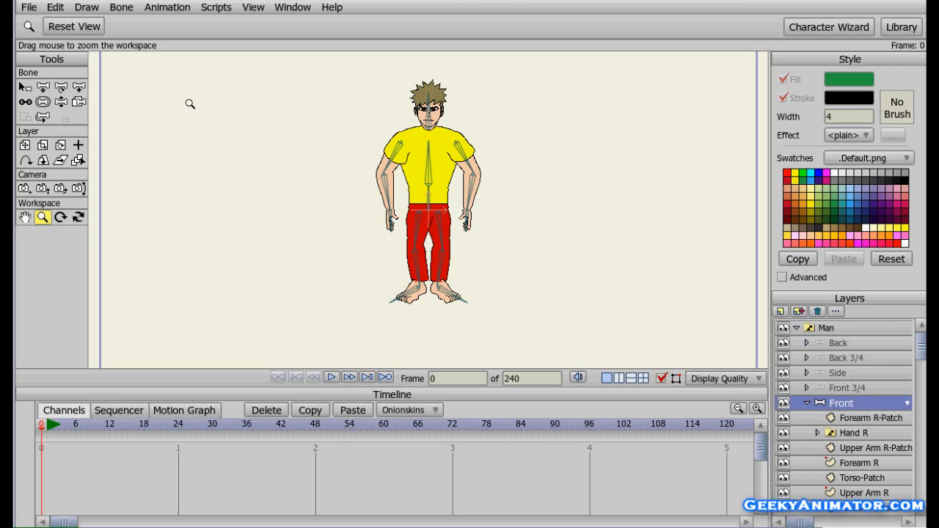
click(61, 102)
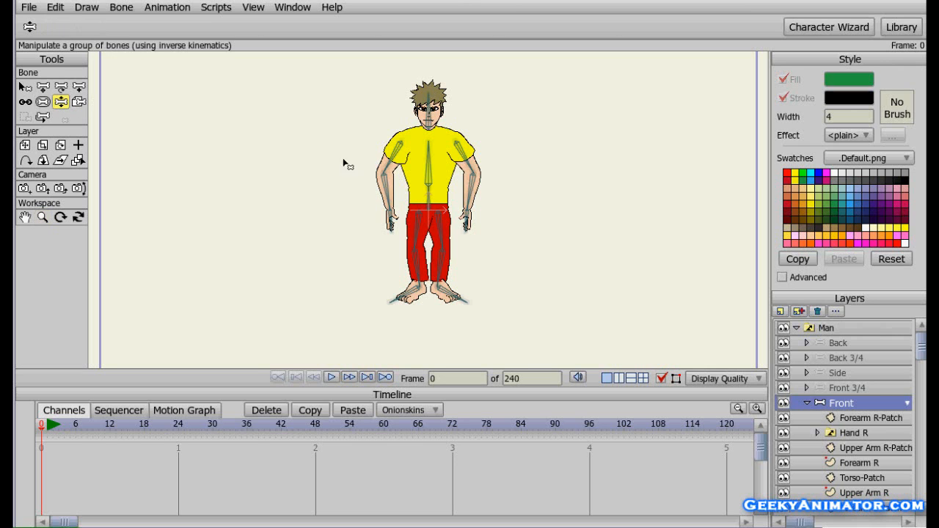
drag(390, 162, 375, 214)
mouse_move(473, 192)
mouse_down()
mouse_move(497, 193)
mouse_move(532, 163)
mouse_move(490, 222)
mouse_move(545, 208)
mouse_move(477, 249)
mouse_up()
drag(417, 255, 457, 272)
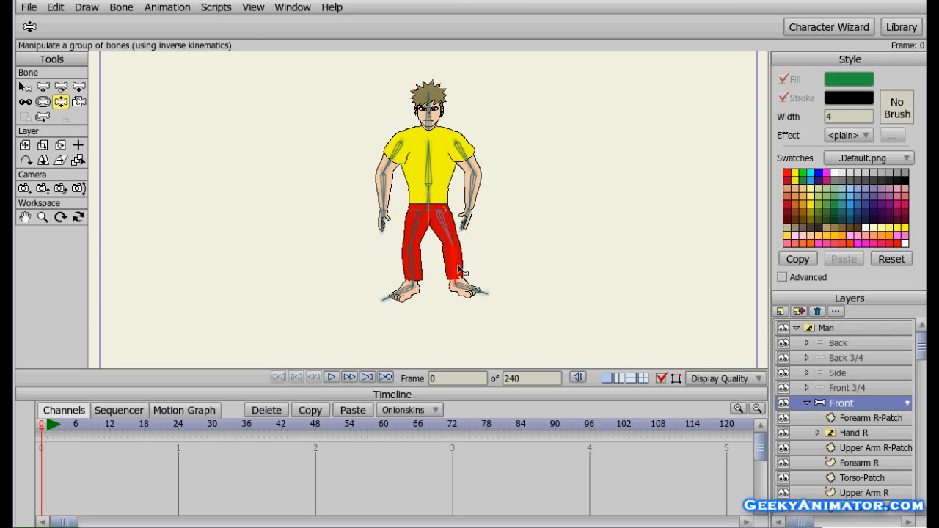
- Open the Actions window and make the Walk action active for the Front layer
click(285, 8)
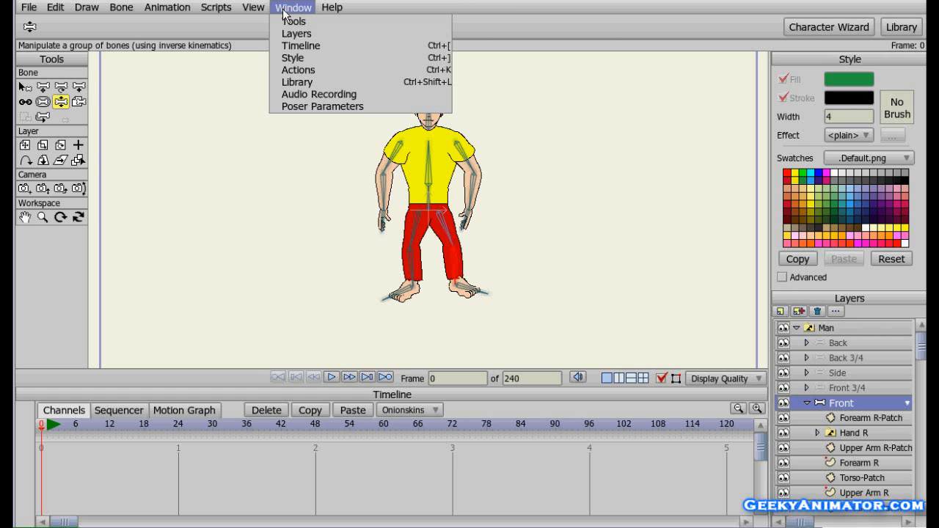
click(311, 74)
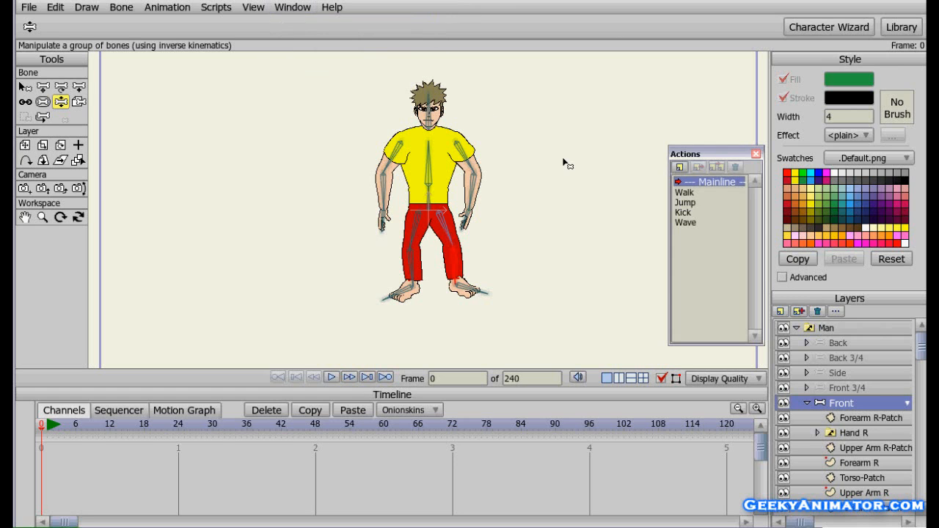
click(702, 193)
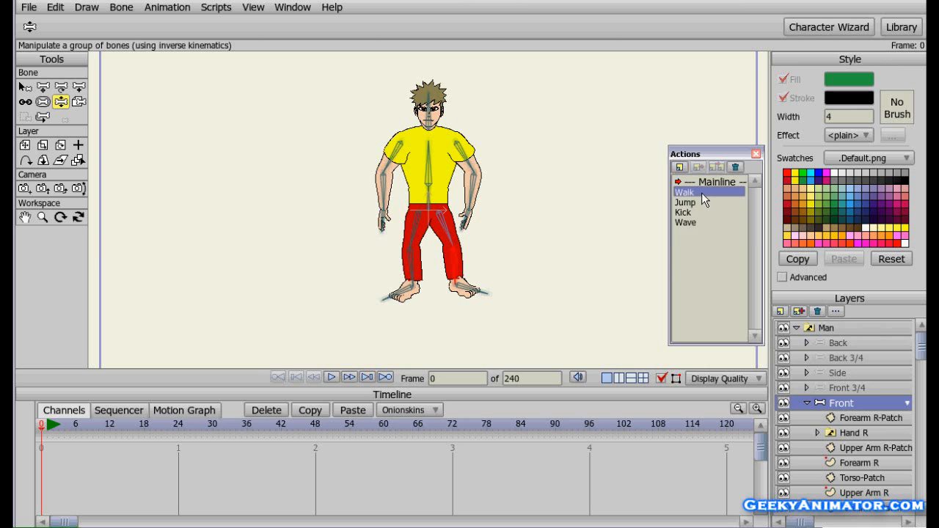
right_click(702, 192)
click(716, 200)
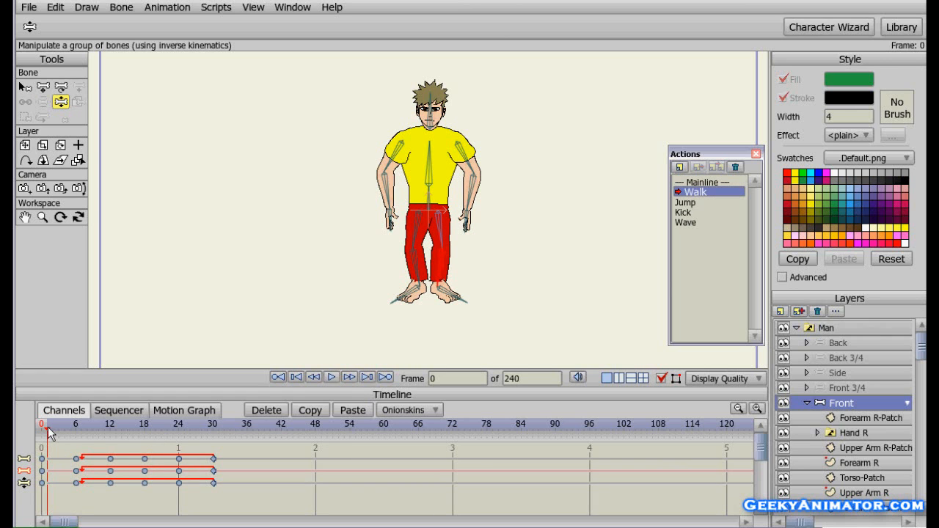
- Scrub through the first frames of the Walk action, play it back, and check the pose at frame 48
mouse_move(48, 432)
mouse_down()
mouse_move(218, 444)
mouse_move(59, 446)
mouse_up()
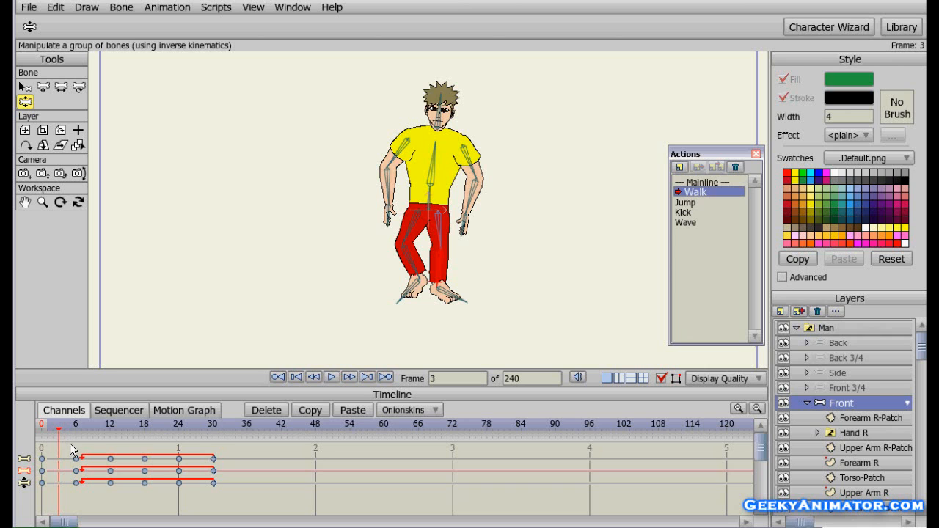
drag(59, 432, 32, 431)
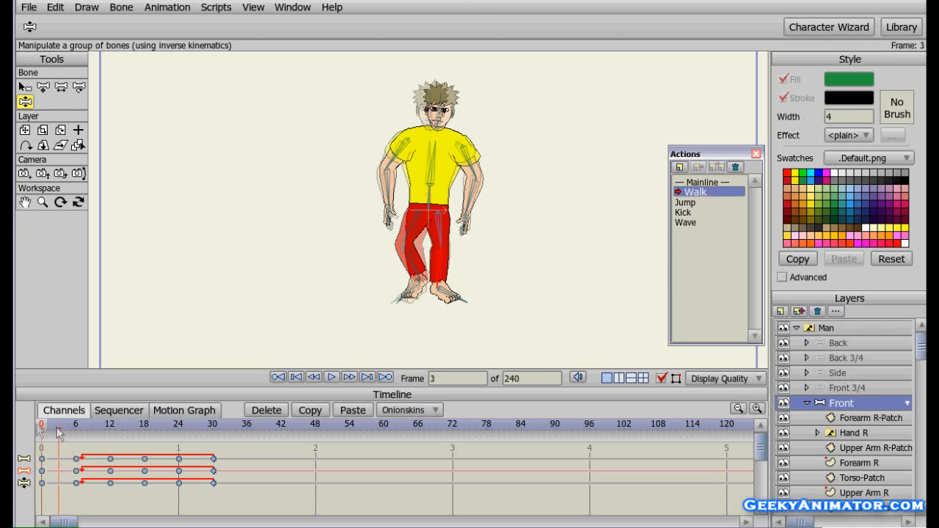
click(334, 378)
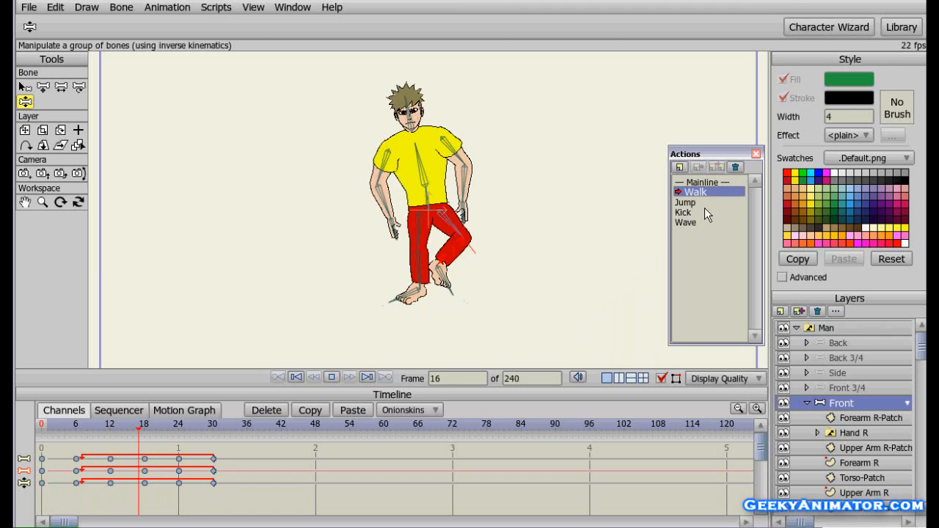
click(336, 377)
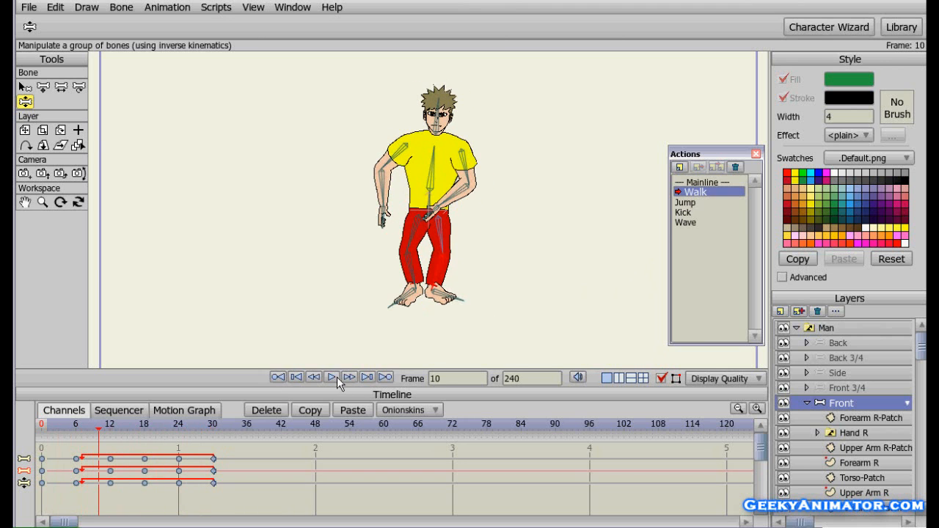
click(315, 427)
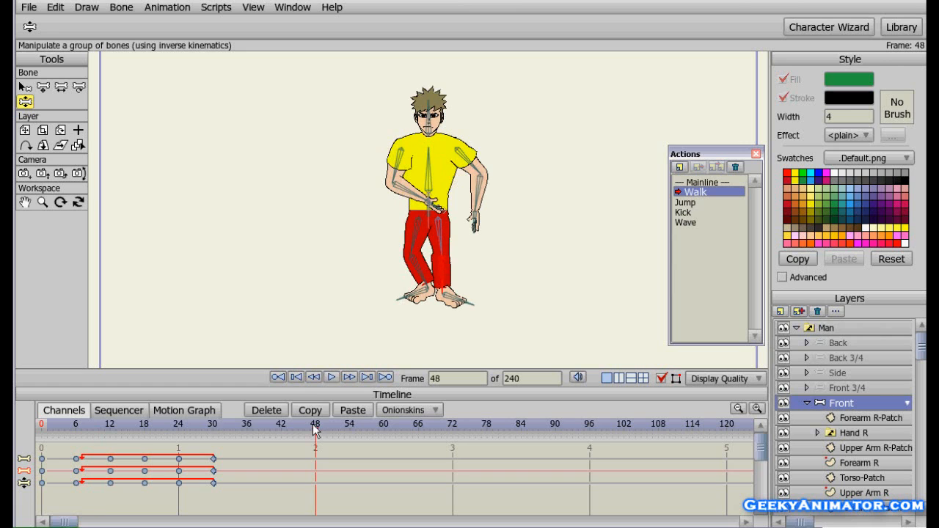
- Activate the Jump action and scrub through it to frame 26, closing the Actions window and collapsing the Front layer when done
click(687, 203)
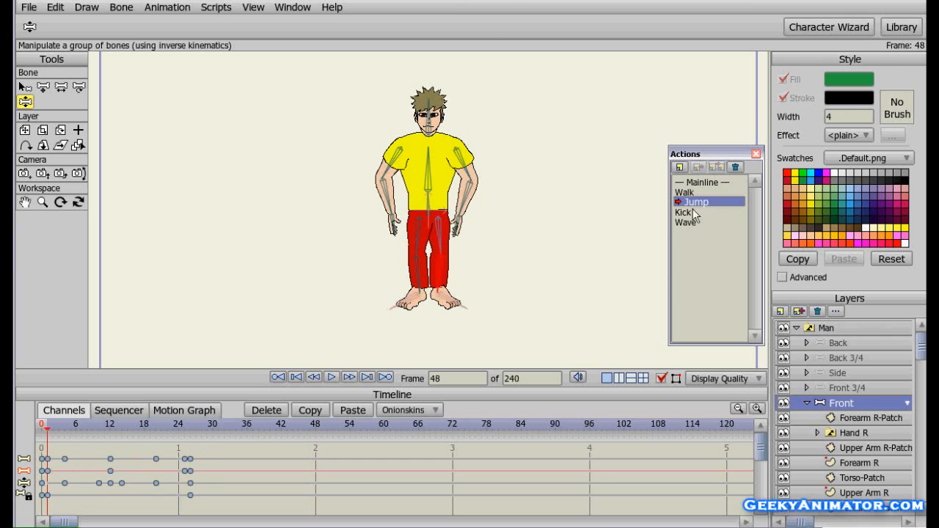
right_click(698, 204)
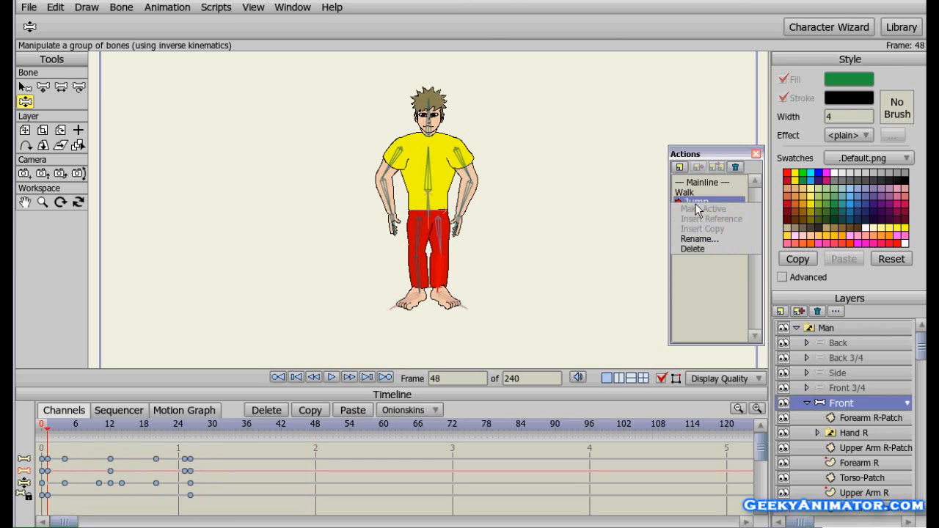
click(705, 282)
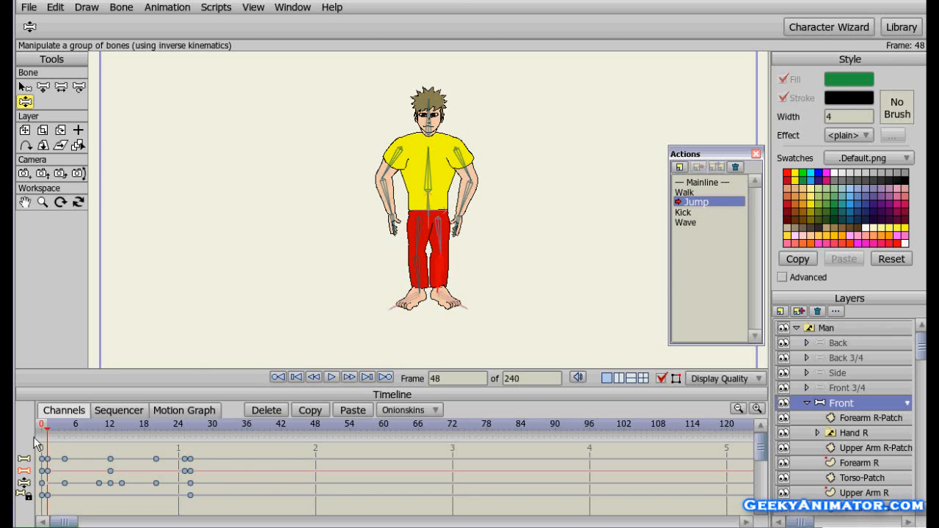
drag(48, 430, 192, 433)
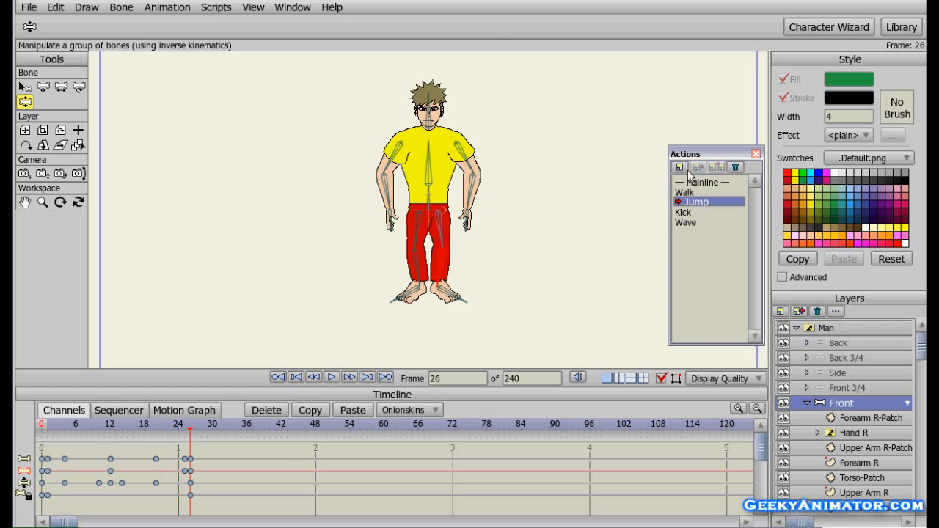
click(756, 154)
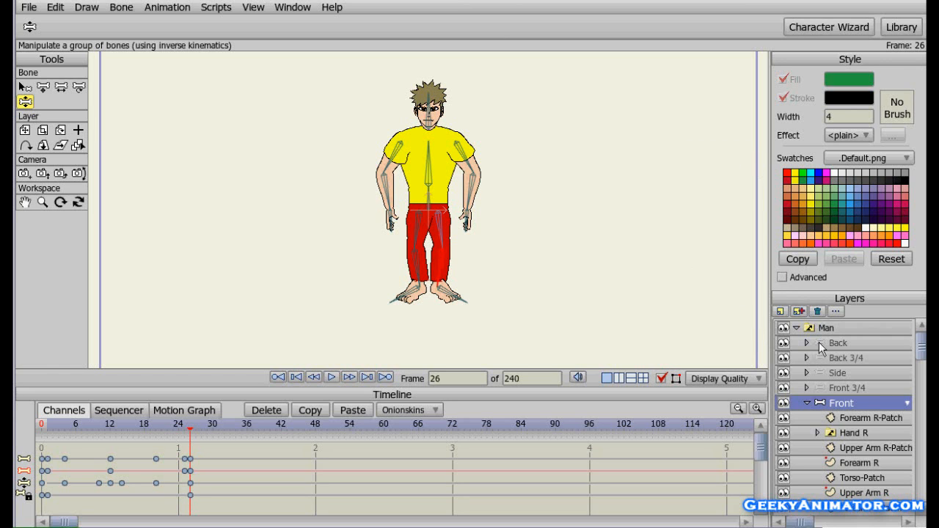
click(807, 403)
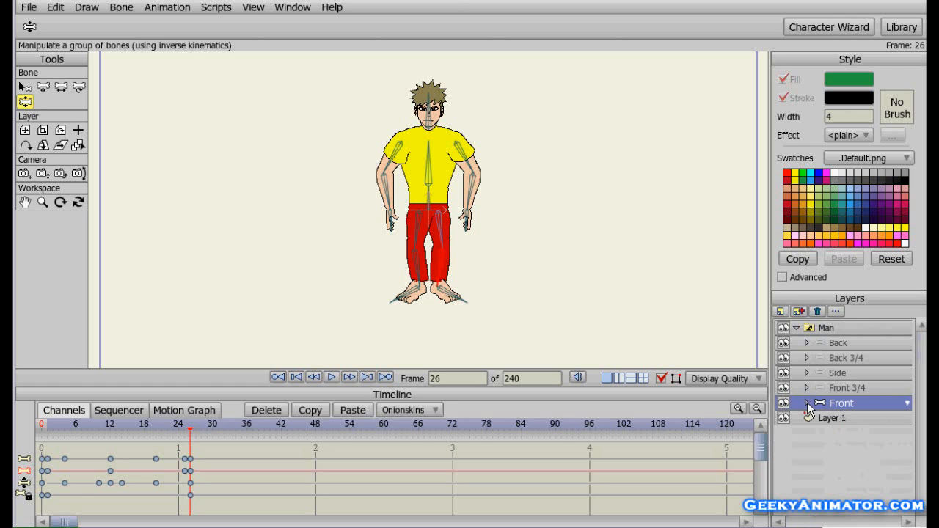